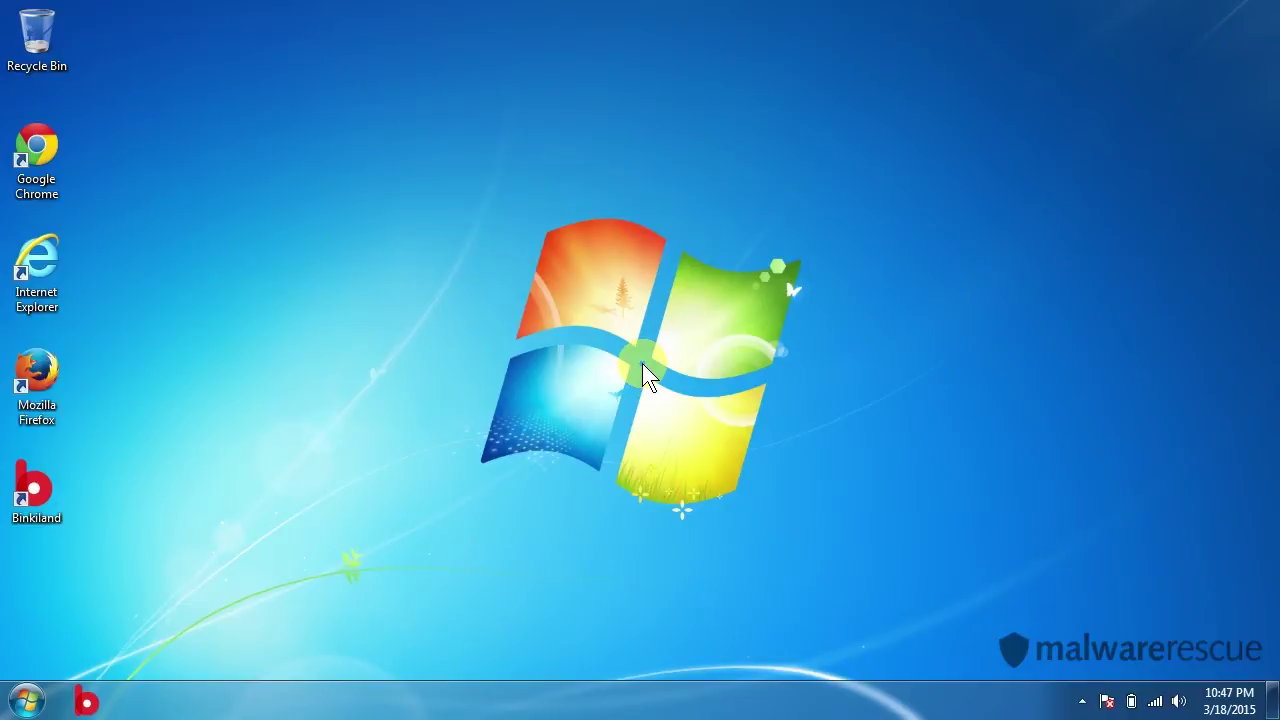
- Check the start page and a new tab in Google Chrome for Binkiland, and close the browser
{"action": "double_click", "coordinate": [30, 150]}
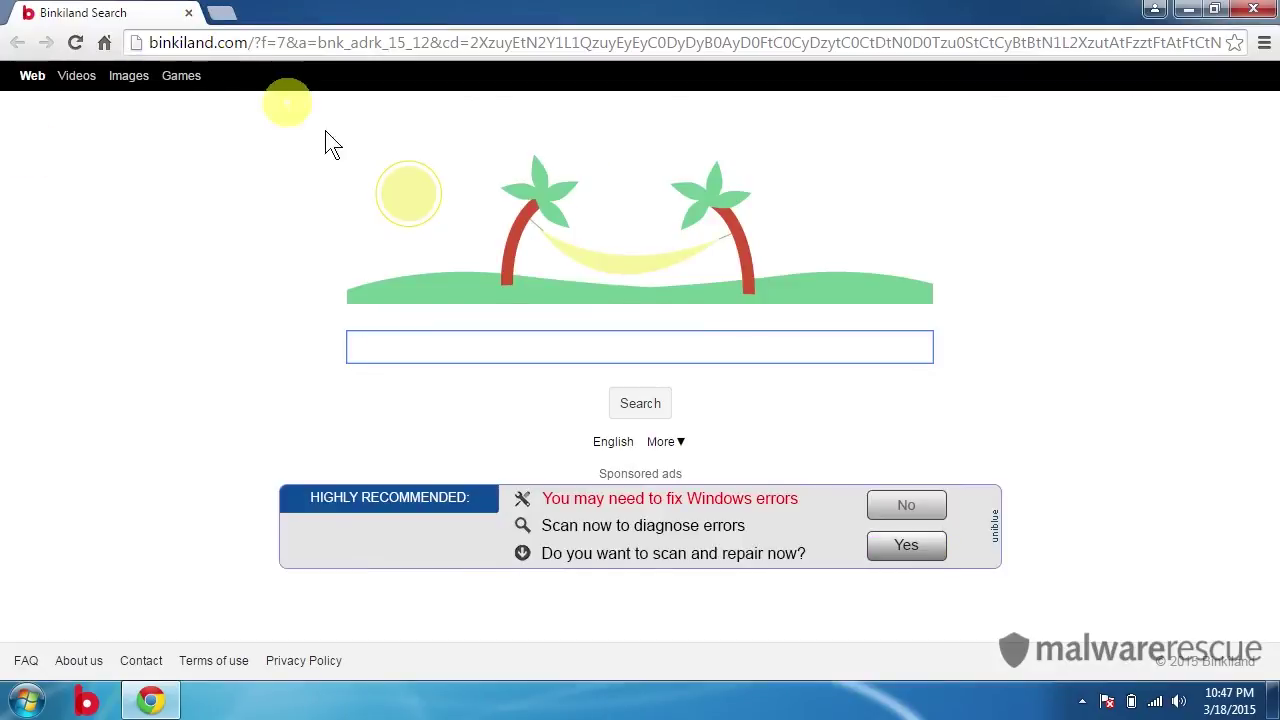
{"action": "key", "text": "ctrl+t"}
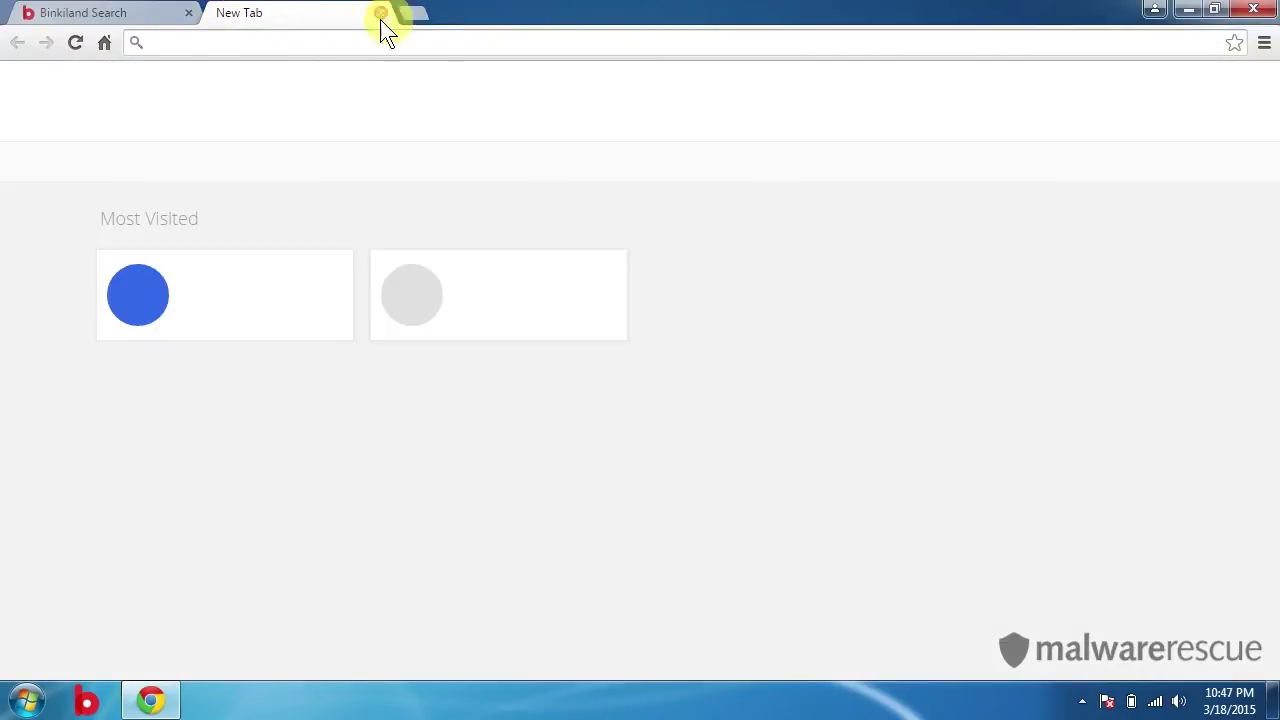
{"action": "left_click", "coordinate": [1253, 9]}
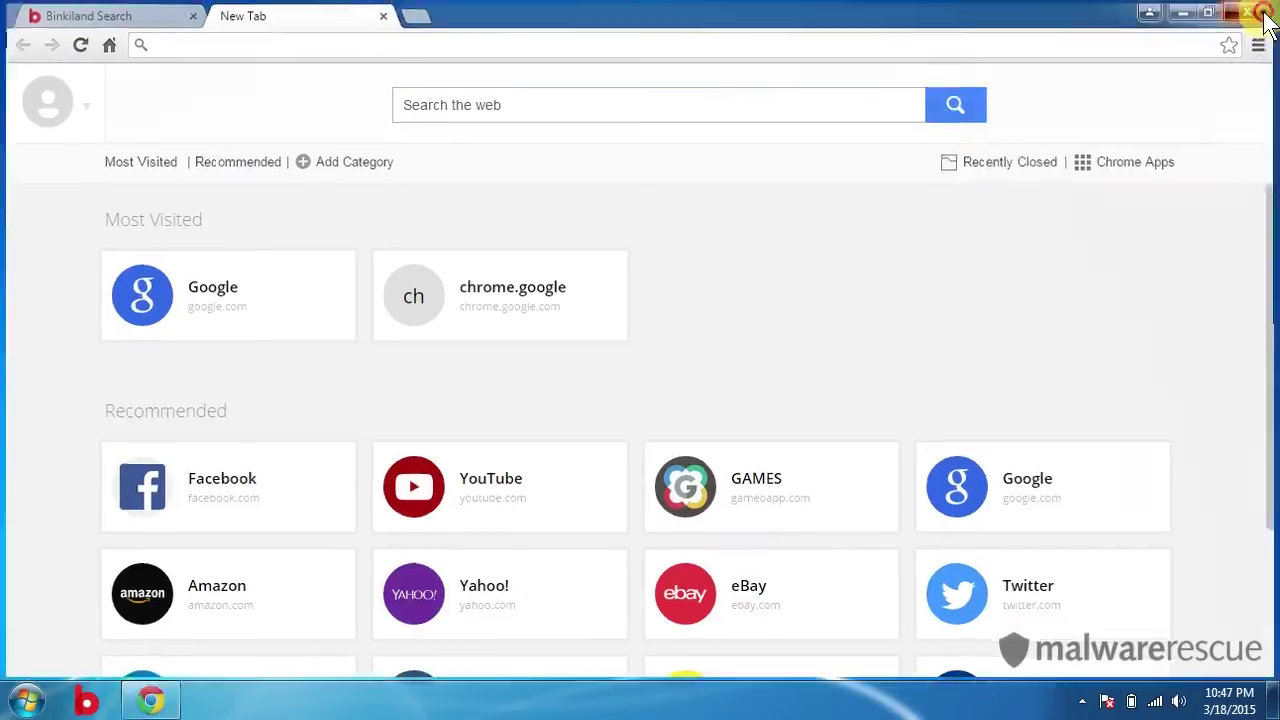
- Check the start pages of Internet Explorer and Mozilla Firefox for Binkiland, declining Firefox as default browser and closing both
{"action": "double_click", "coordinate": [37, 272]}
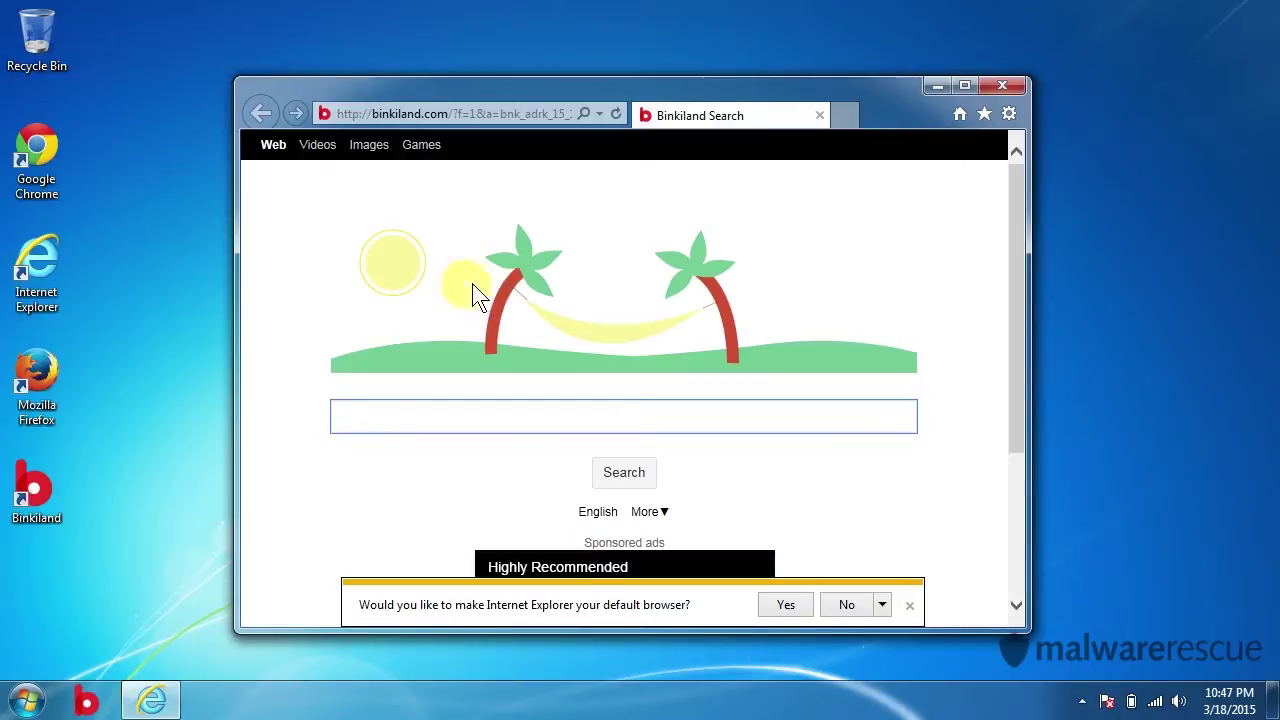
{"action": "left_click", "coordinate": [1019, 90]}
{"action": "double_click", "coordinate": [38, 382]}
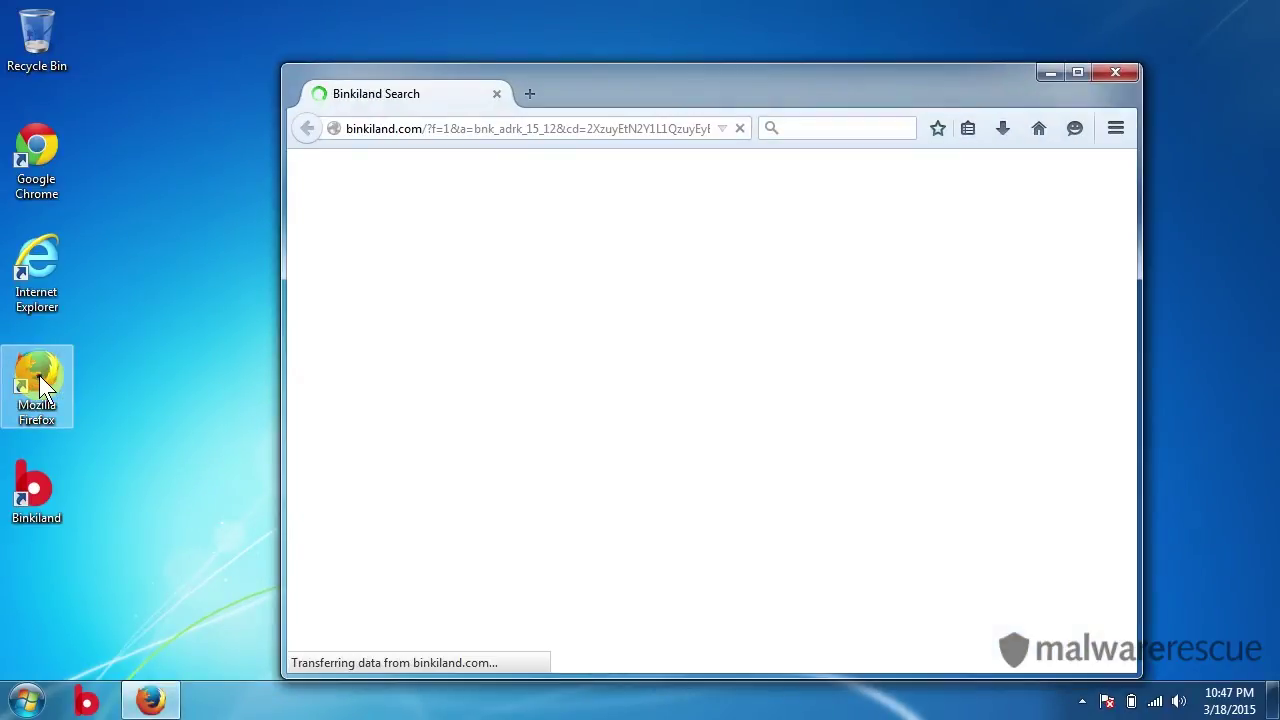
{"action": "left_click", "coordinate": [806, 410]}
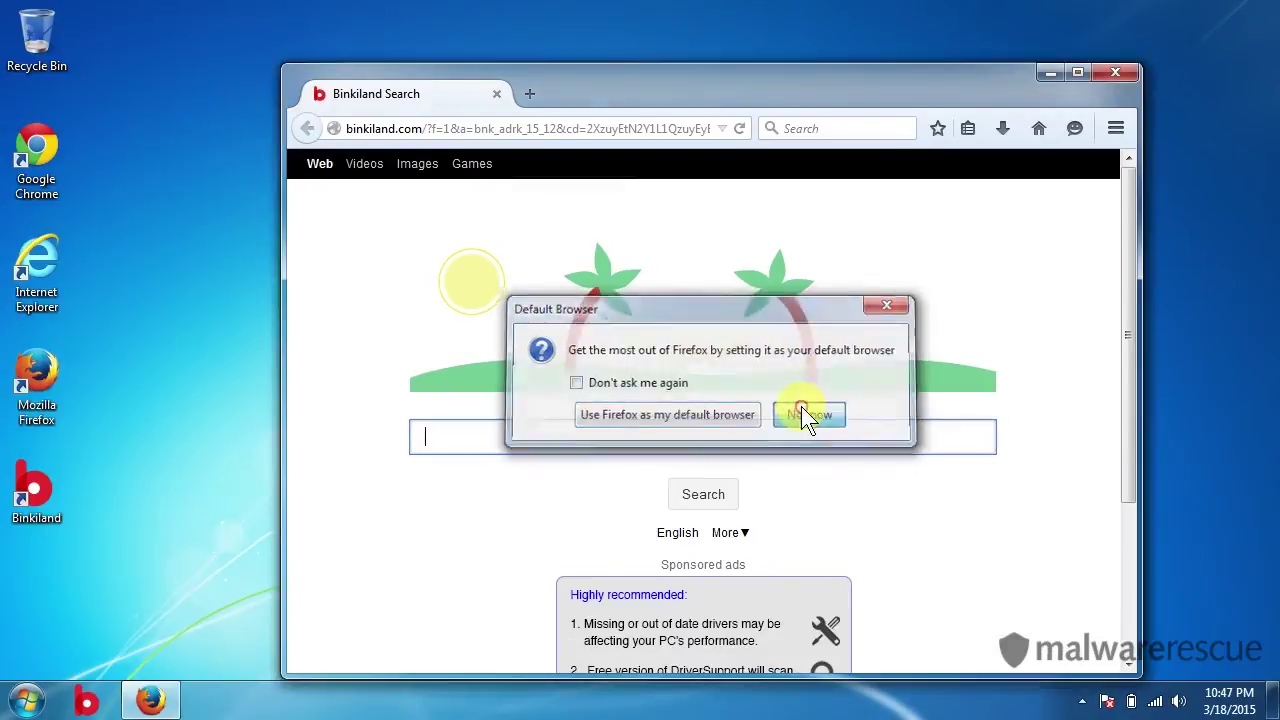
{"action": "left_click", "coordinate": [1108, 75]}
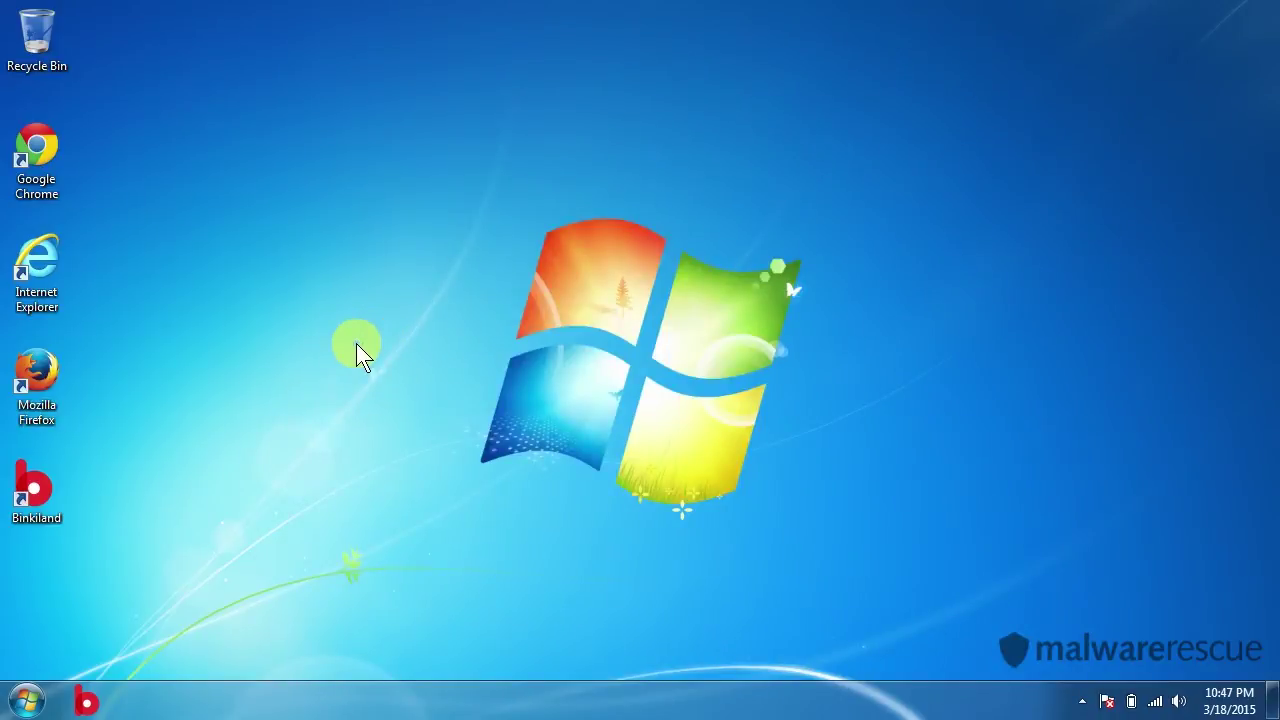
- Uninstall the Binkiland program through Control Panel's Programs and Features, without deleting the browsing data
{"action": "left_click", "coordinate": [27, 700]}
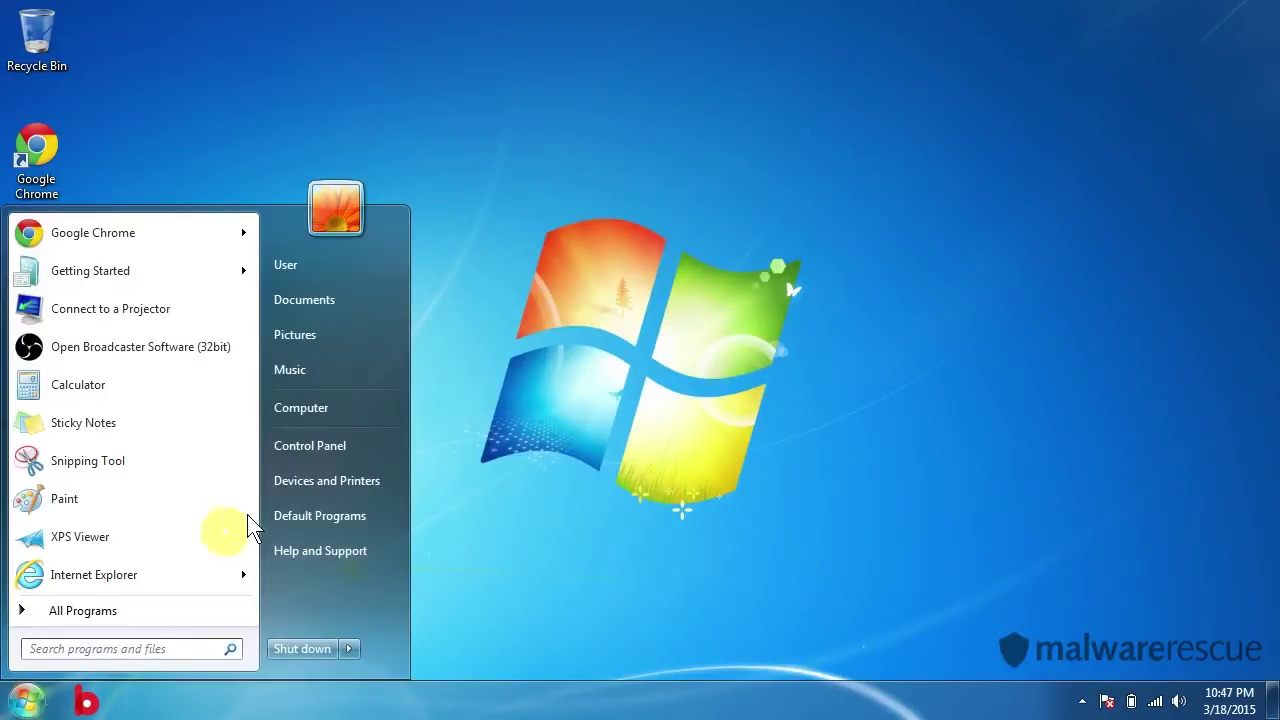
{"action": "left_click", "coordinate": [335, 449]}
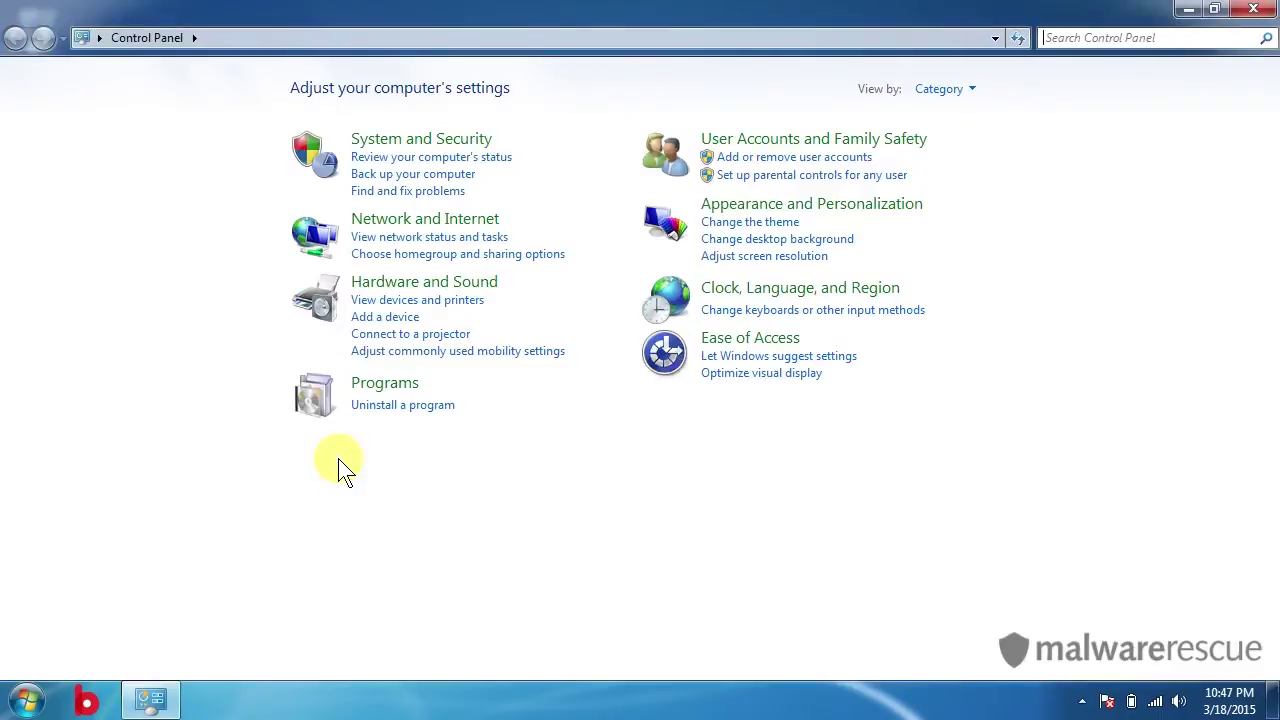
{"action": "left_click", "coordinate": [382, 406]}
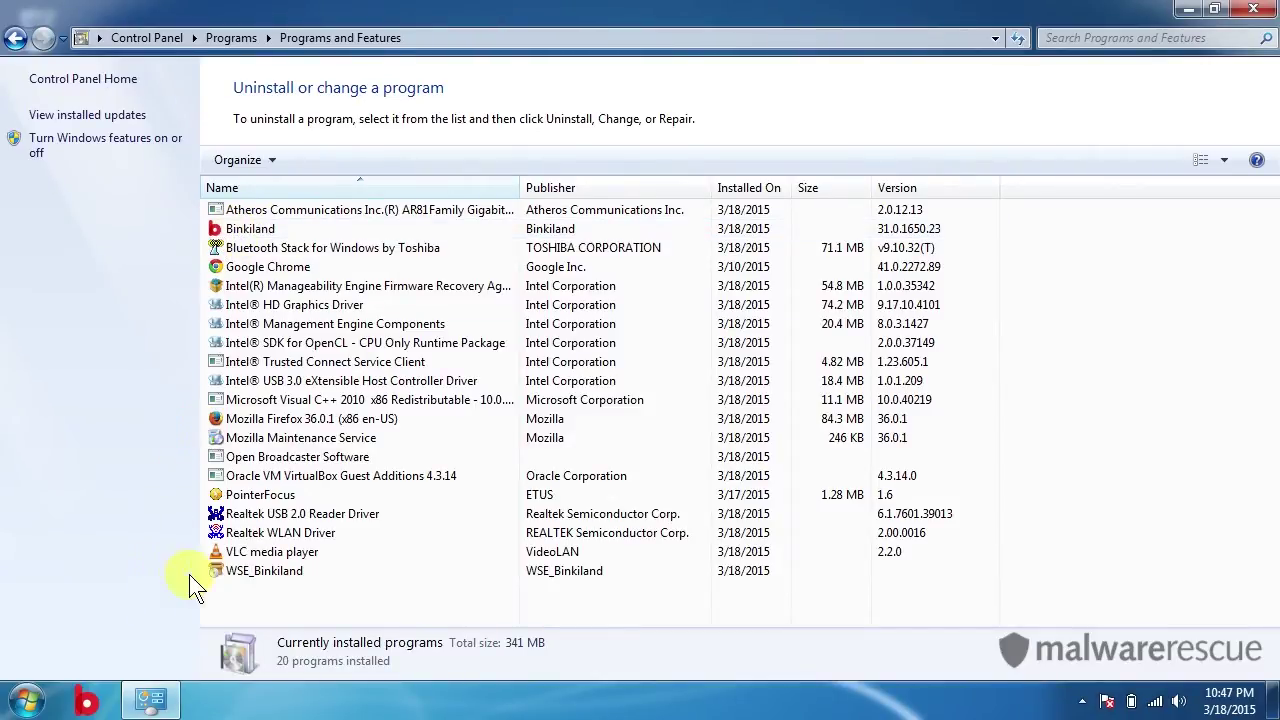
{"action": "left_click", "coordinate": [253, 227]}
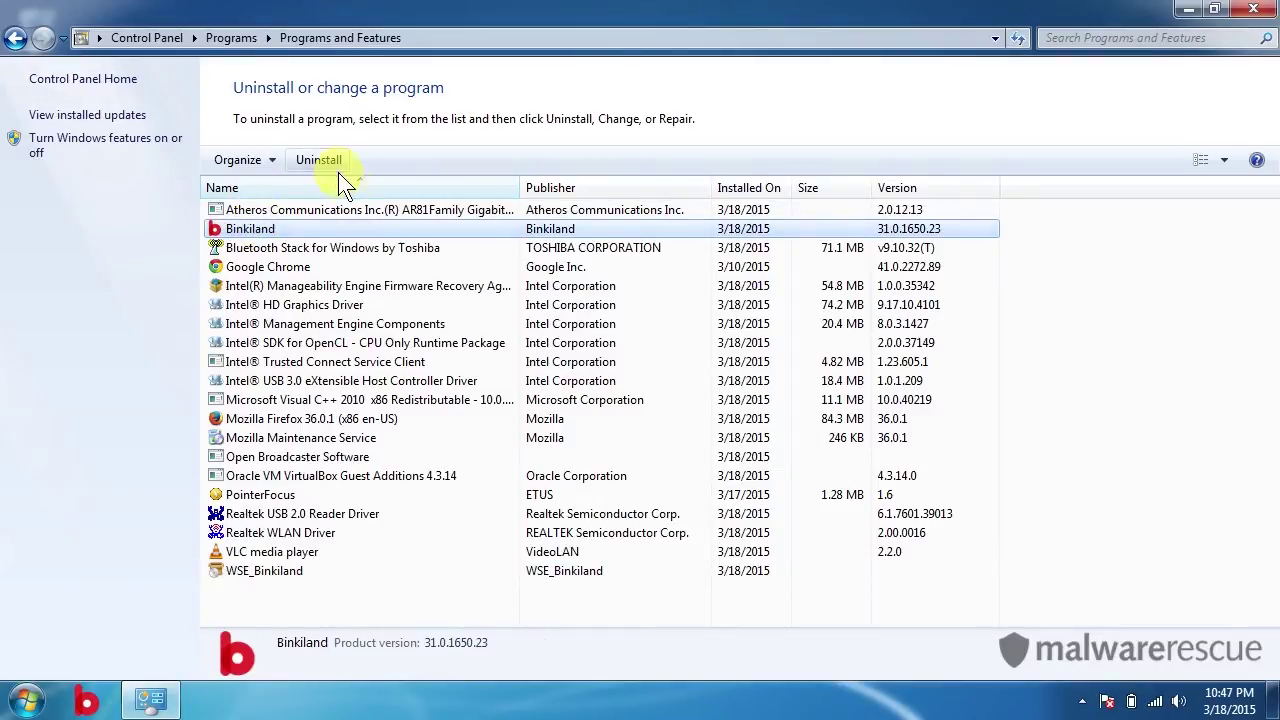
{"action": "left_click", "coordinate": [320, 161]}
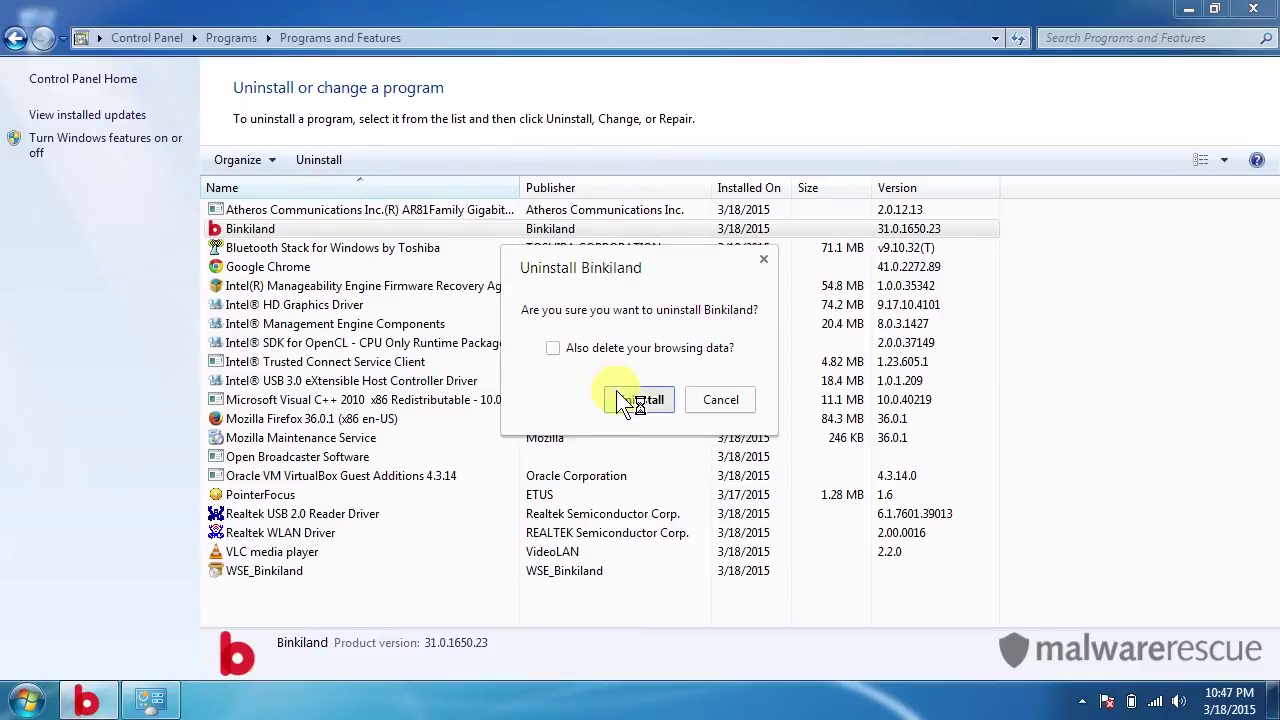
{"action": "left_click", "coordinate": [640, 400]}
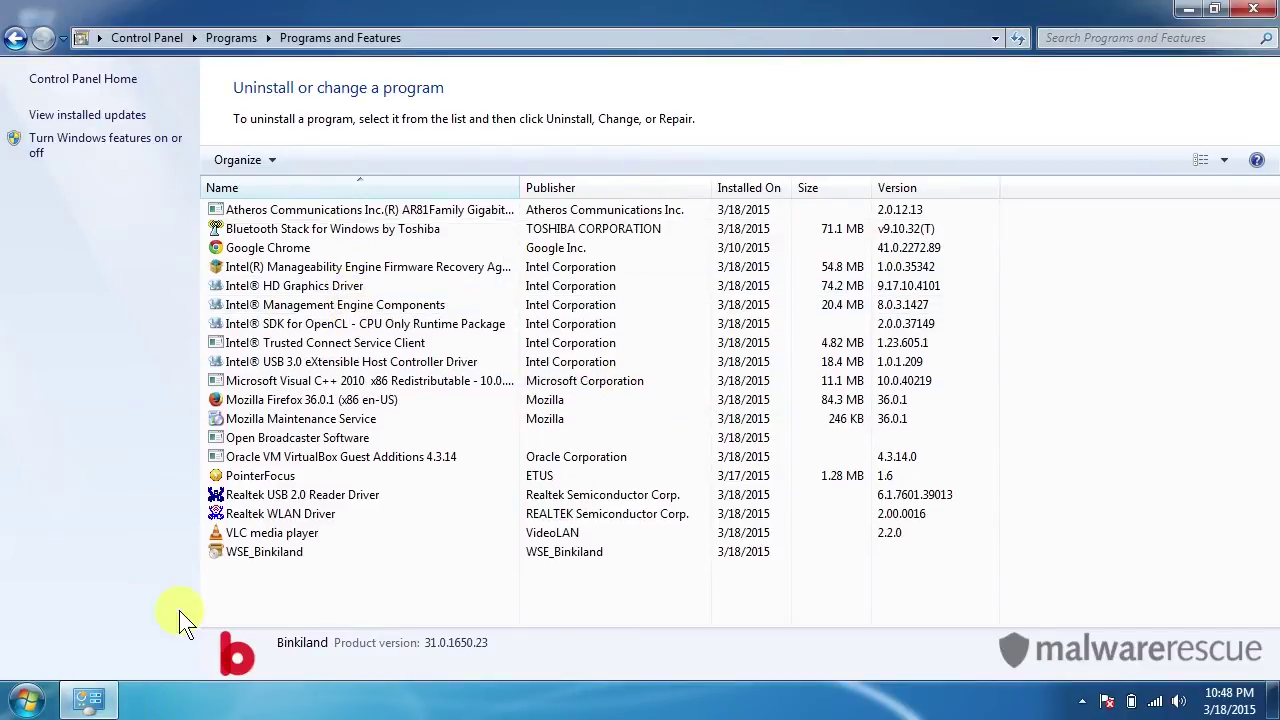
- Uninstall WSE_Binkiland, and close the resulting browser window and Programs and Features
{"action": "left_click", "coordinate": [250, 552]}
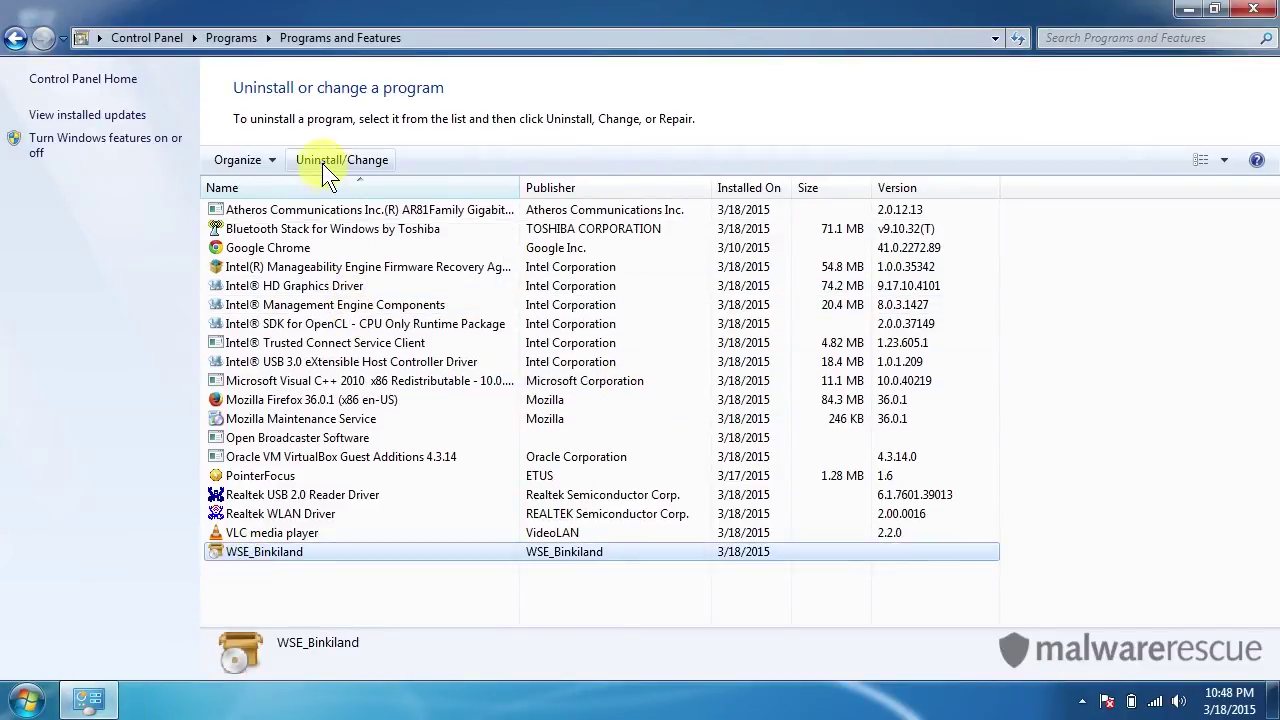
{"action": "left_click", "coordinate": [323, 164]}
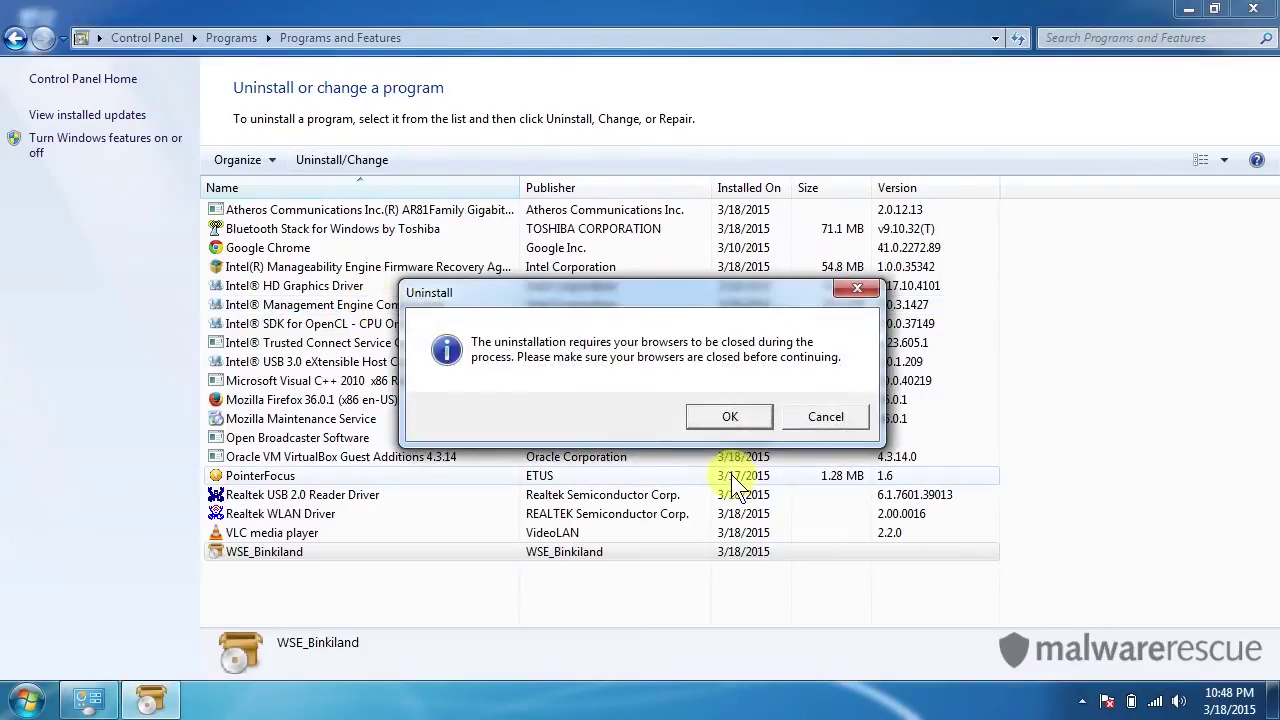
{"action": "left_click", "coordinate": [720, 414]}
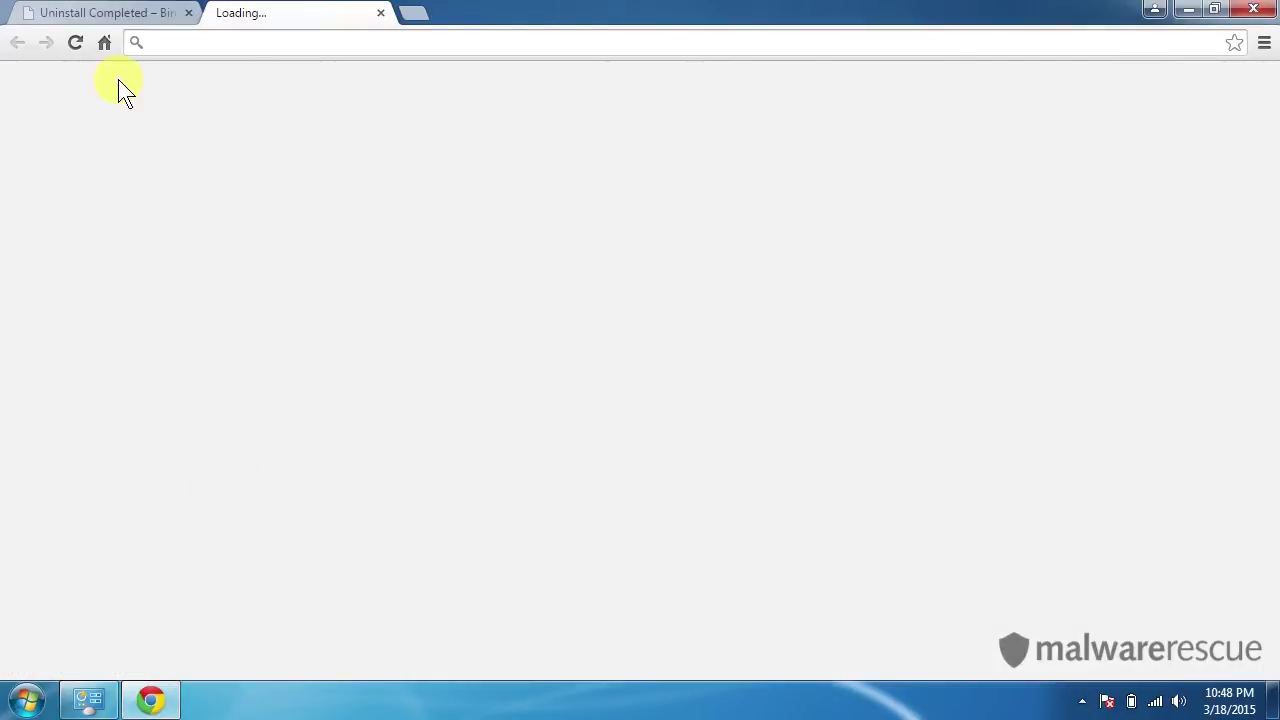
{"action": "left_click", "coordinate": [90, 12]}
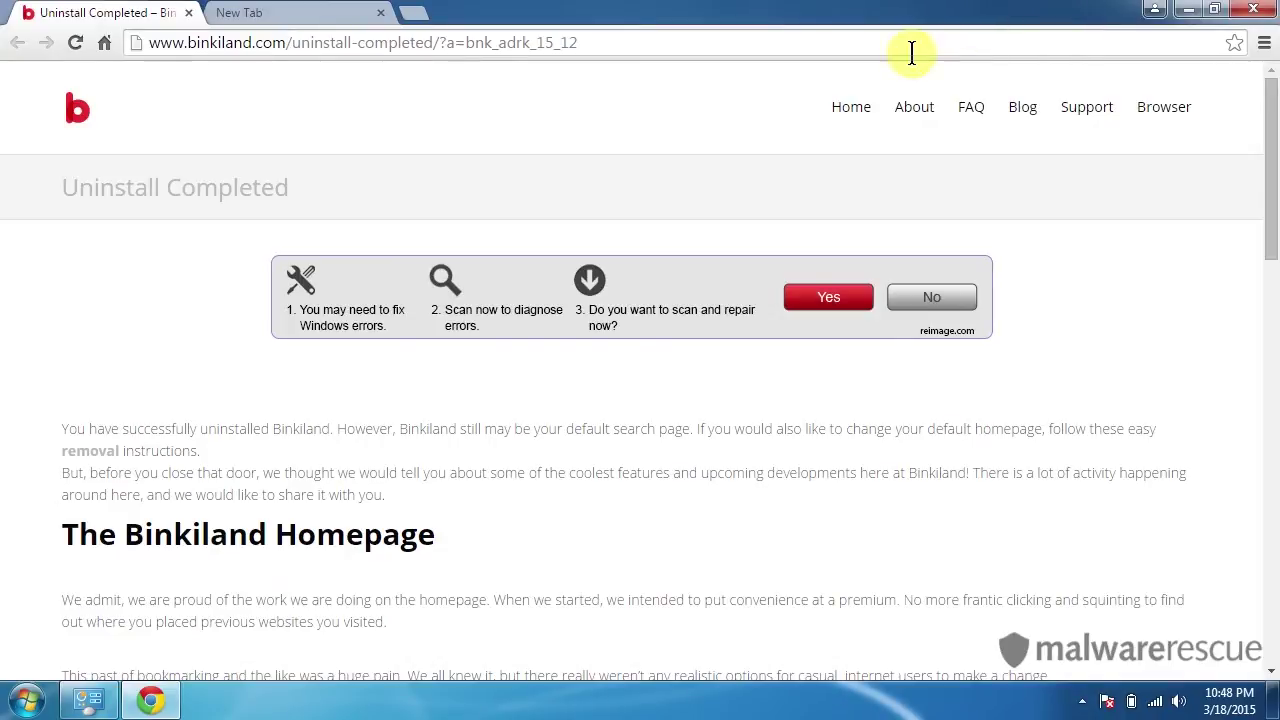
{"action": "left_click", "coordinate": [1253, 9]}
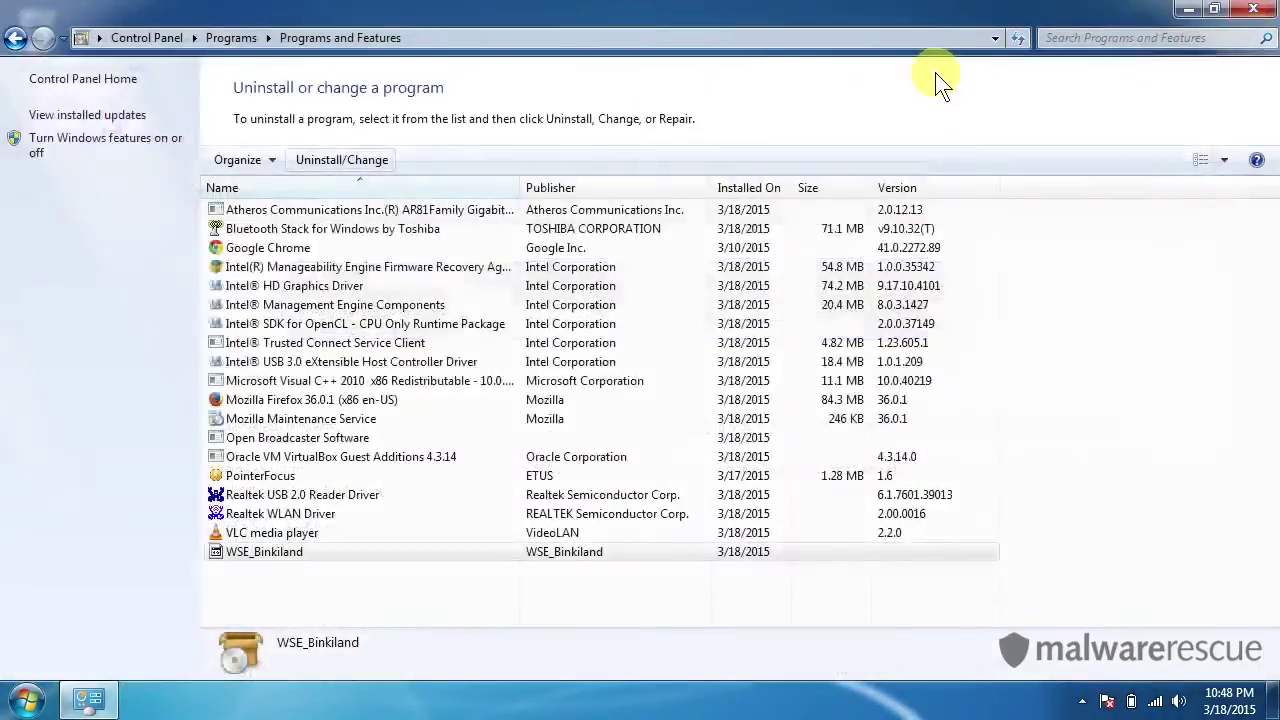
{"action": "left_click", "coordinate": [312, 550]}
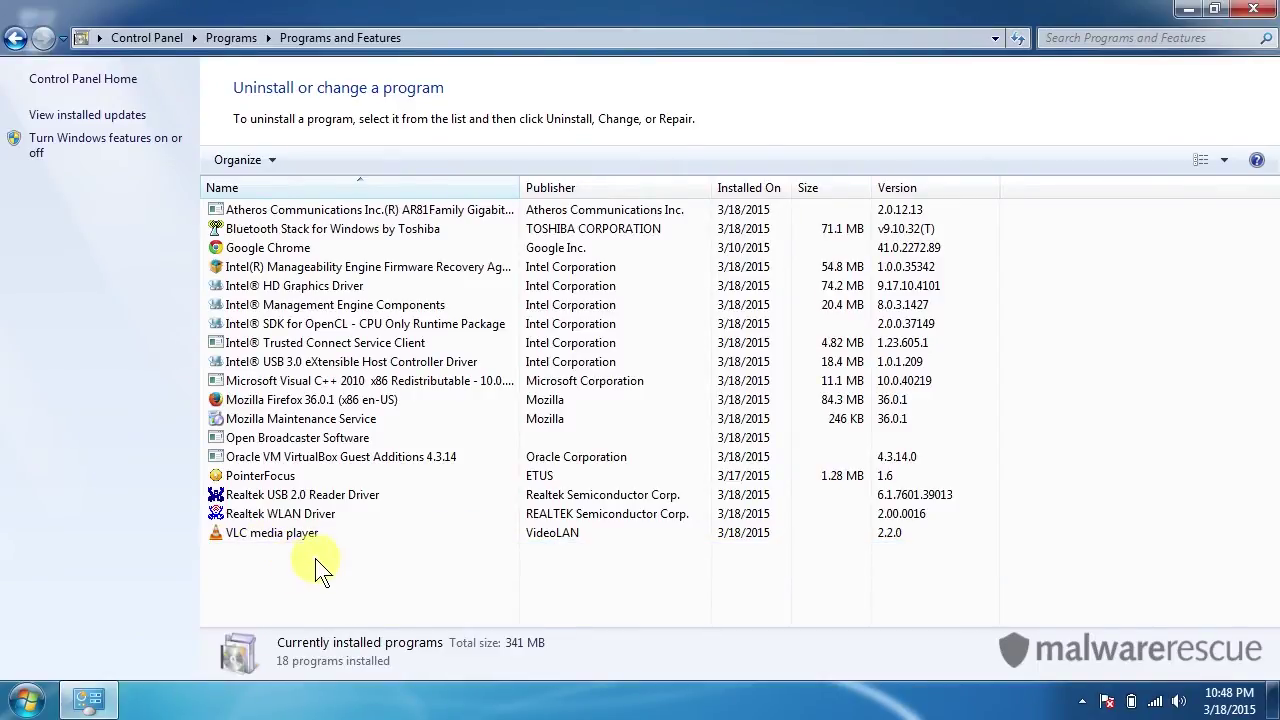
{"action": "left_click", "coordinate": [1241, 8]}
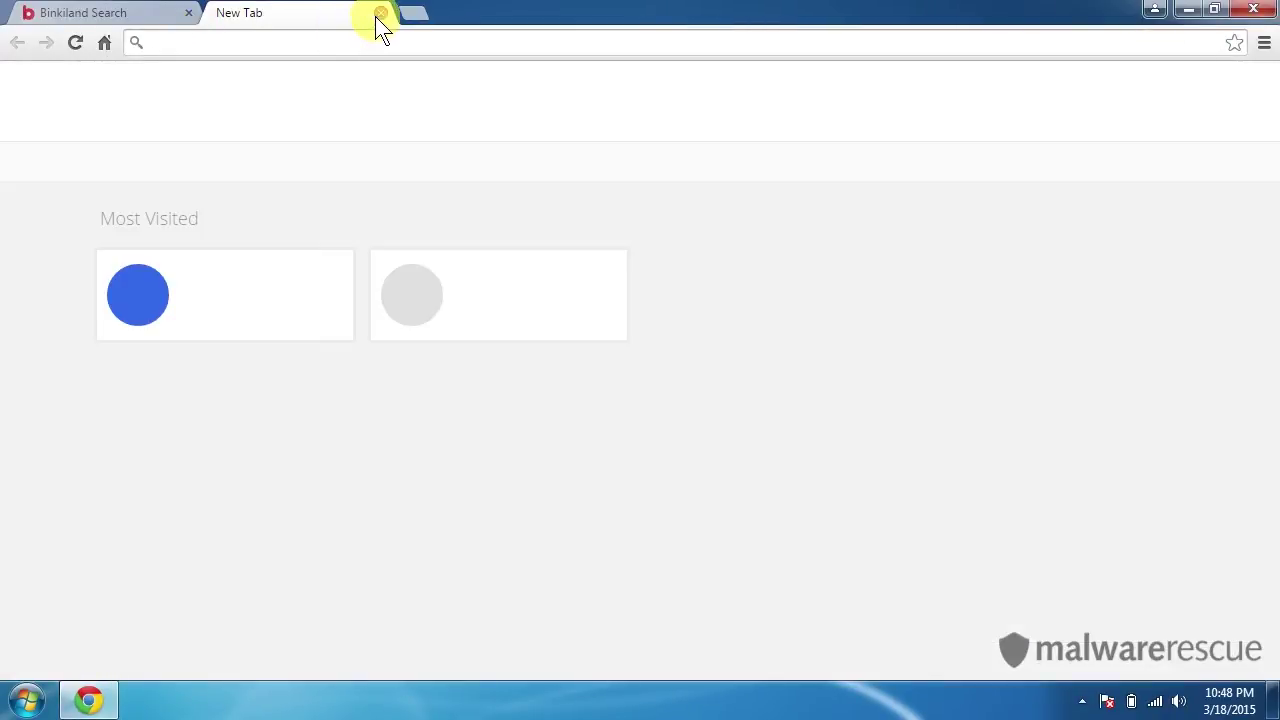
- Remove the "binkiland New Tab" extension from Google Chrome
{"action": "left_click", "coordinate": [380, 13]}
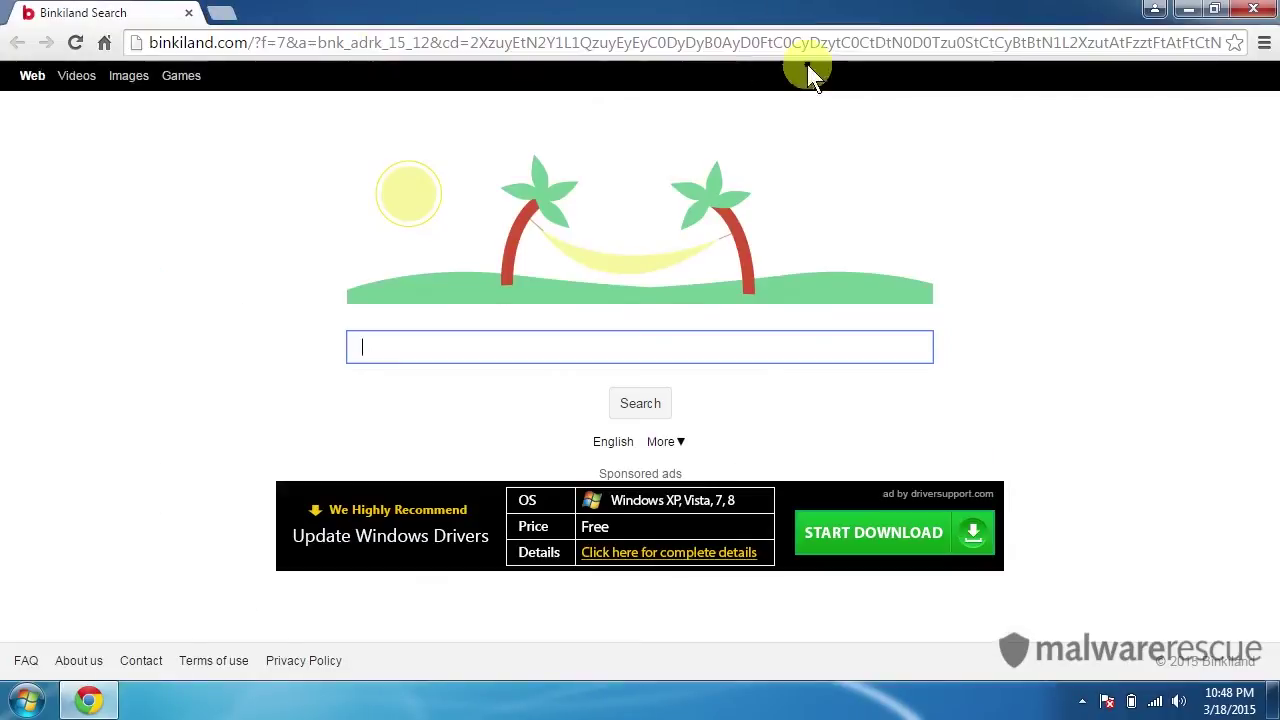
{"action": "left_click", "coordinate": [1264, 43]}
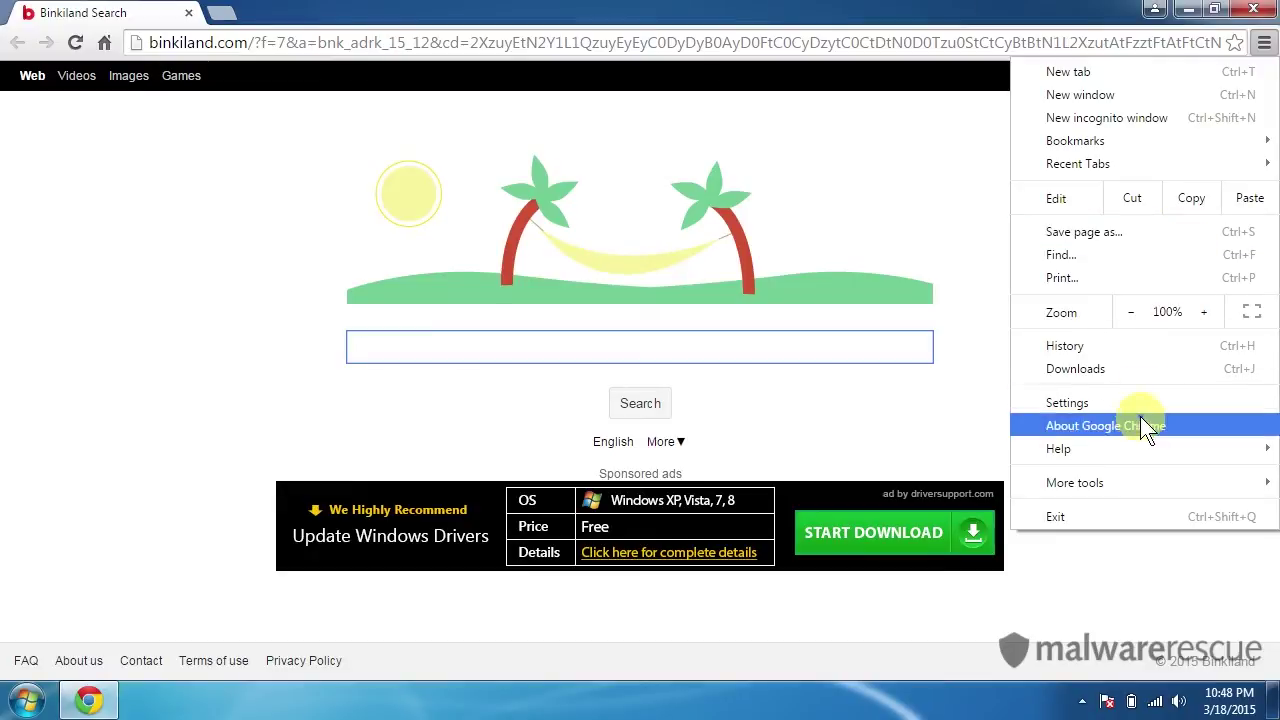
{"action": "mouse_move", "coordinate": [1124, 484]}
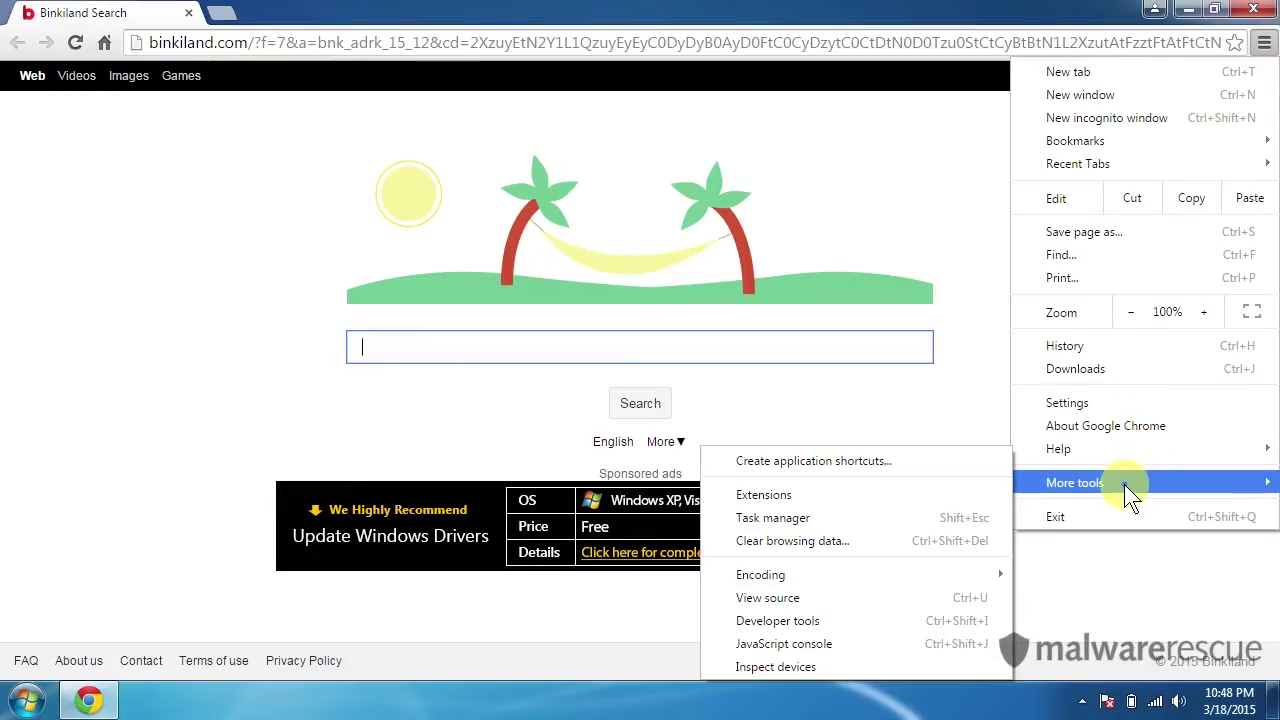
{"action": "left_click", "coordinate": [876, 496]}
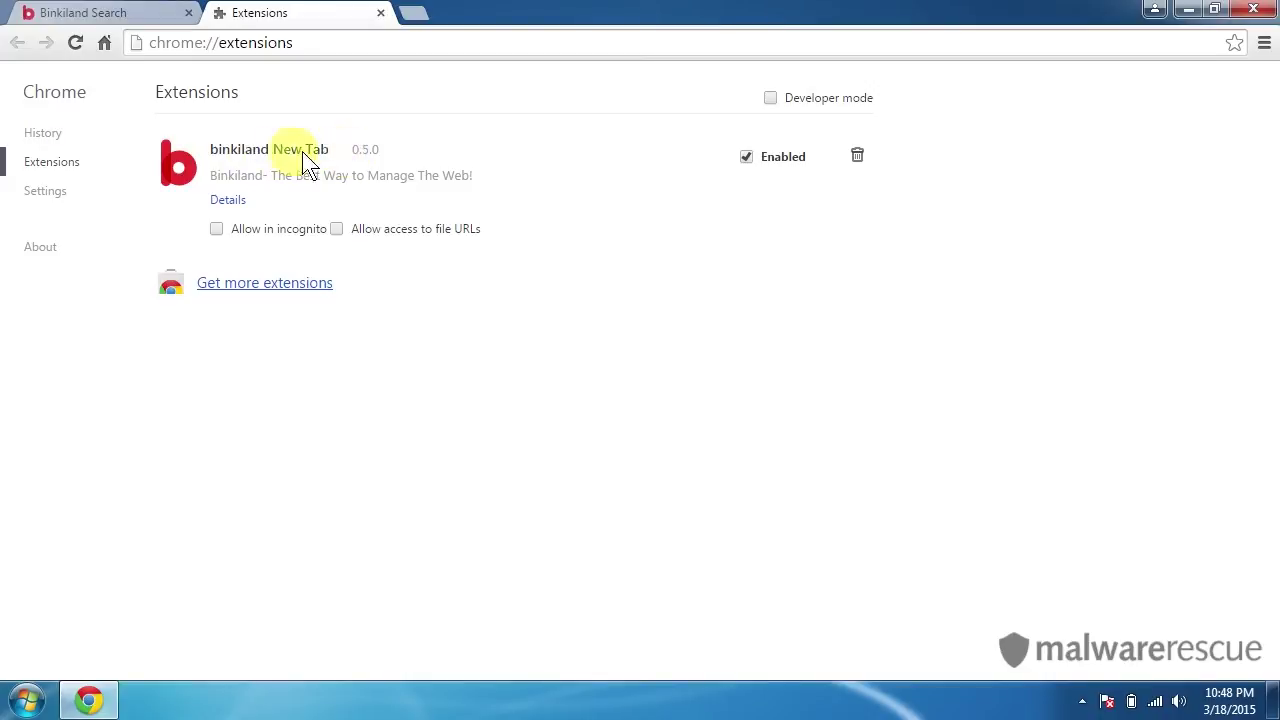
{"action": "left_click", "coordinate": [858, 156]}
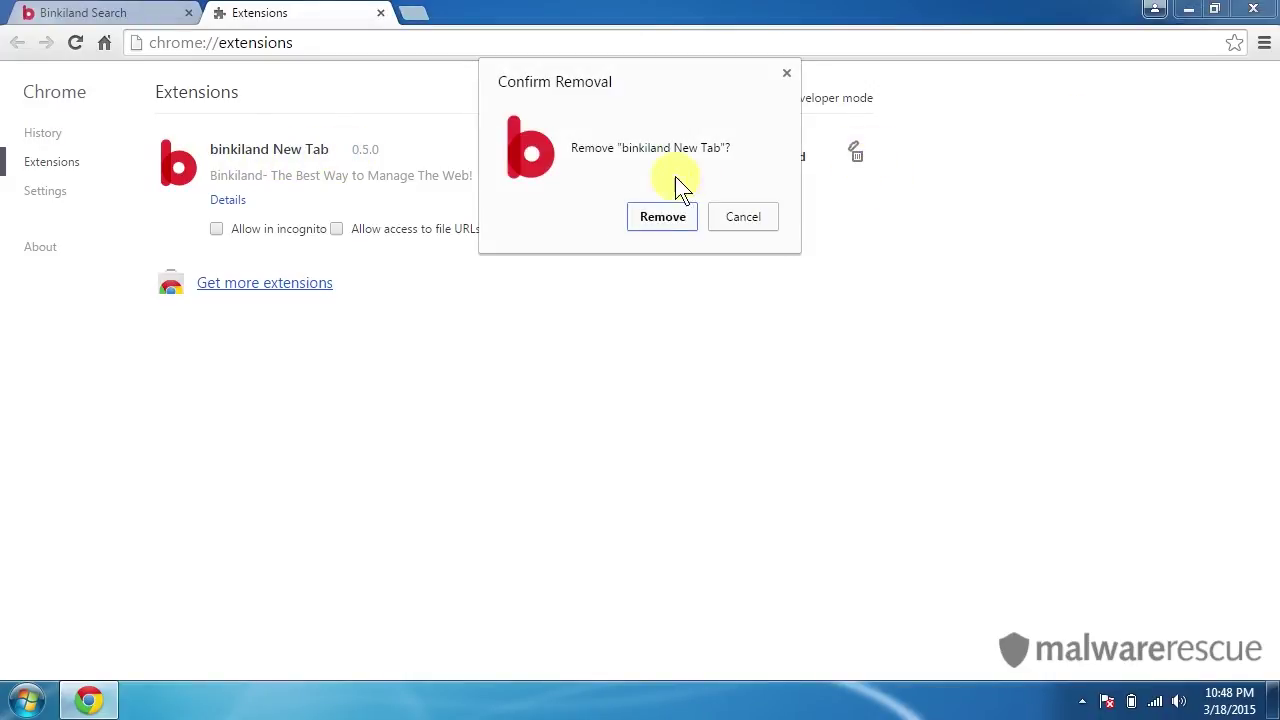
{"action": "left_click", "coordinate": [664, 218]}
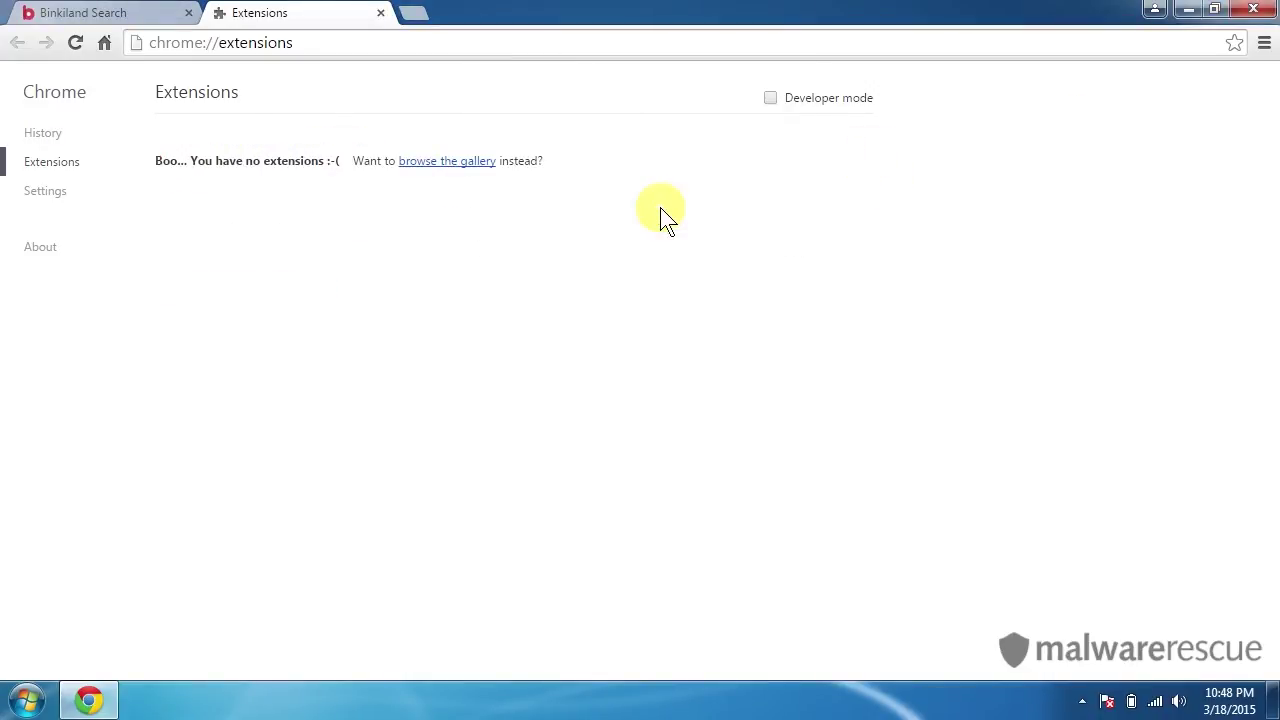
- Reset Chrome's settings to their original defaults from the advanced settings
{"action": "left_click", "coordinate": [1263, 45]}
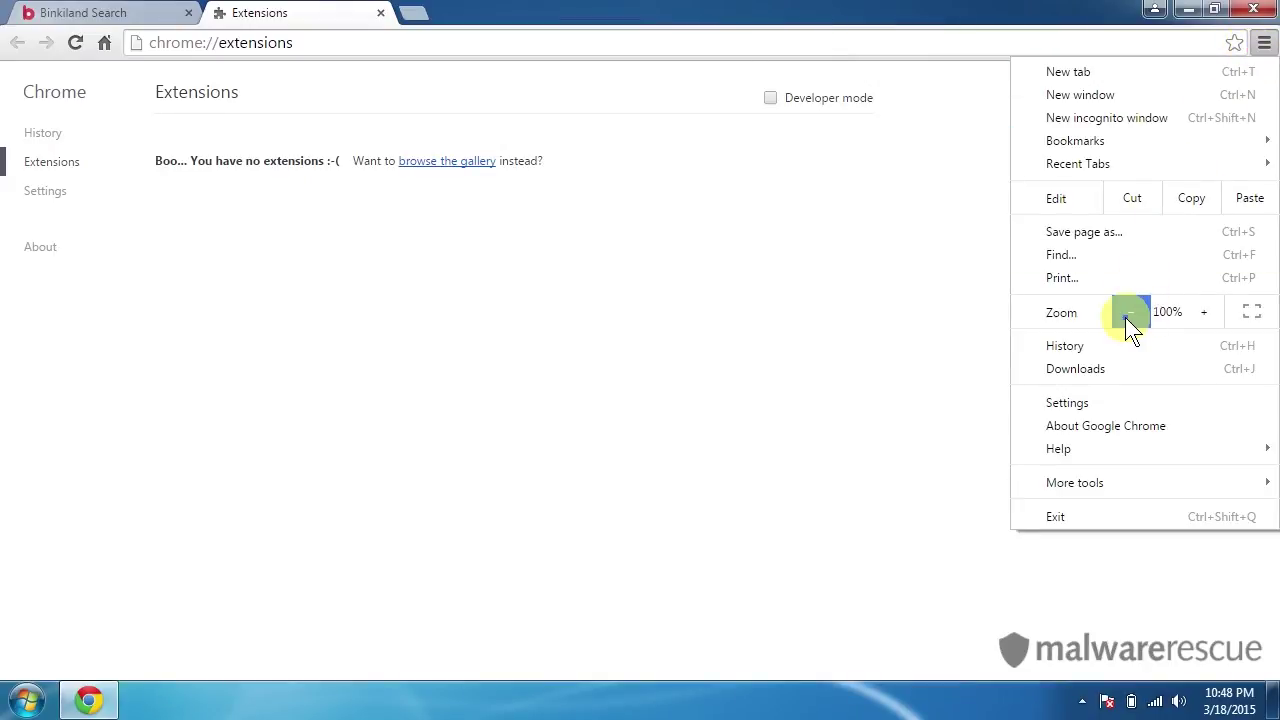
{"action": "left_click", "coordinate": [1057, 410]}
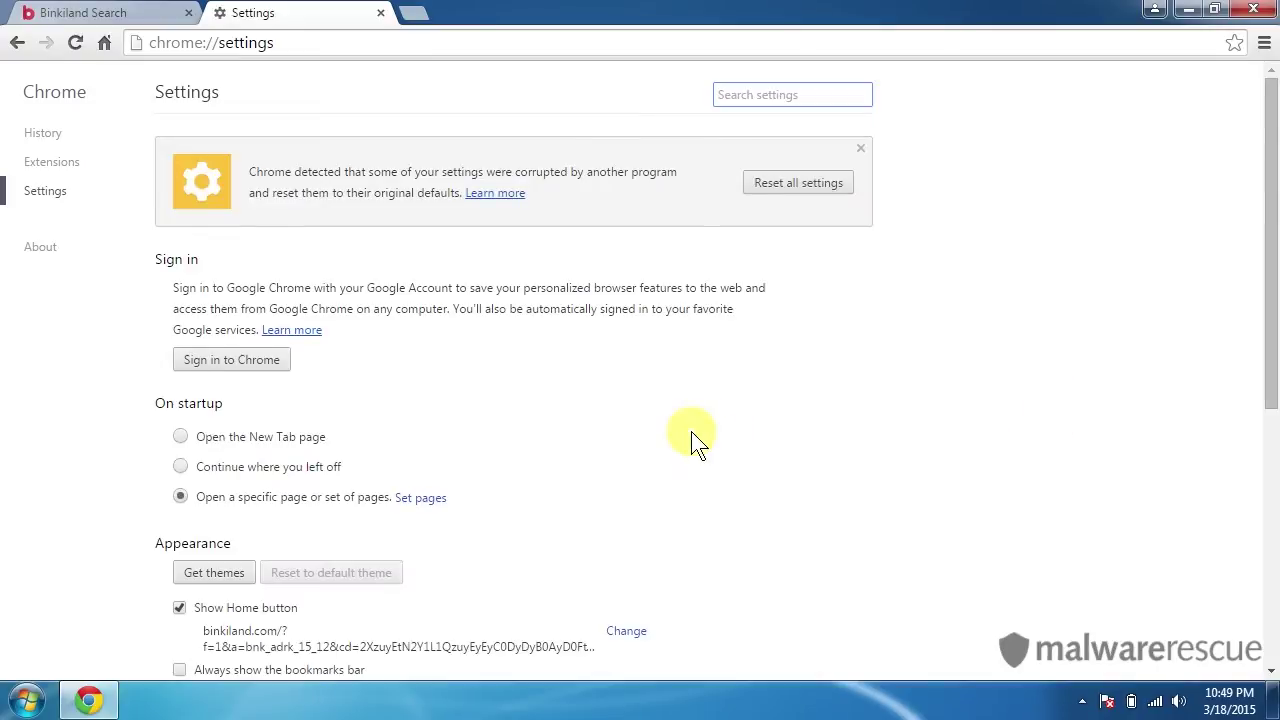
{"action": "left_click_drag", "start_coordinate": [1273, 234], "coordinate": [1260, 497]}
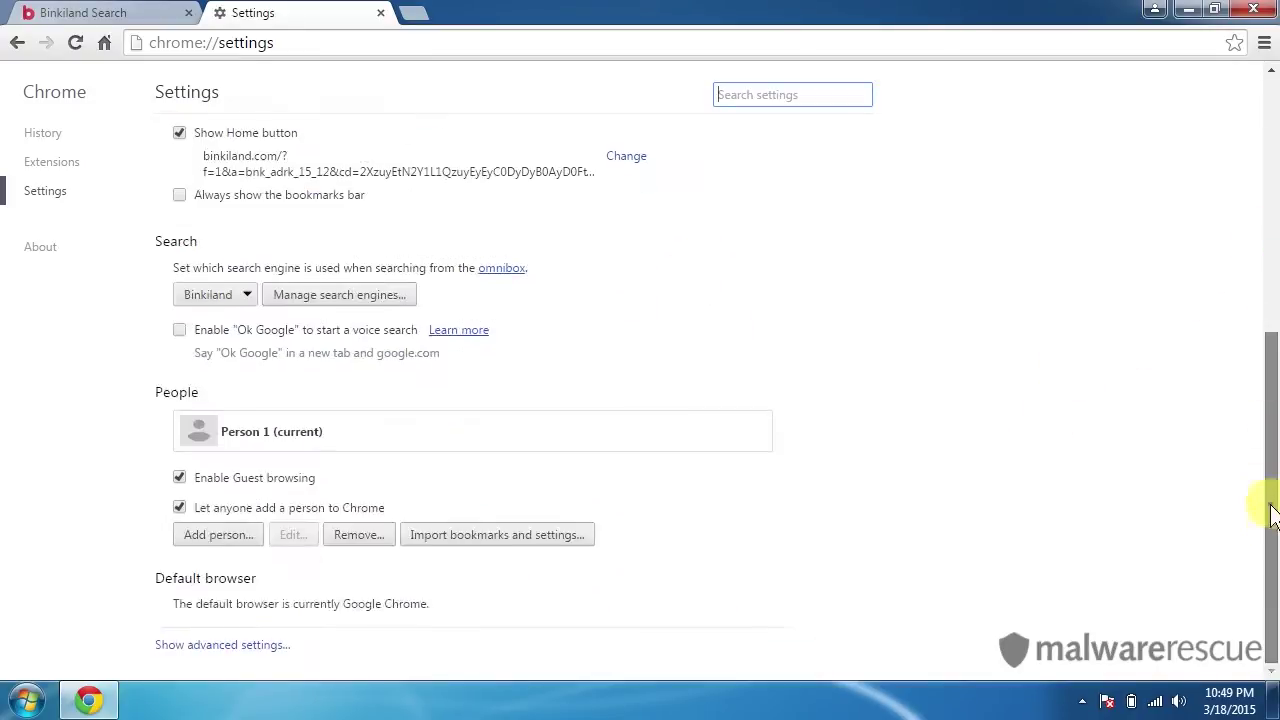
{"action": "left_click", "coordinate": [194, 646]}
{"action": "scroll", "coordinate": [262, 552], "scroll_direction": "down", "scroll_amount": 15}
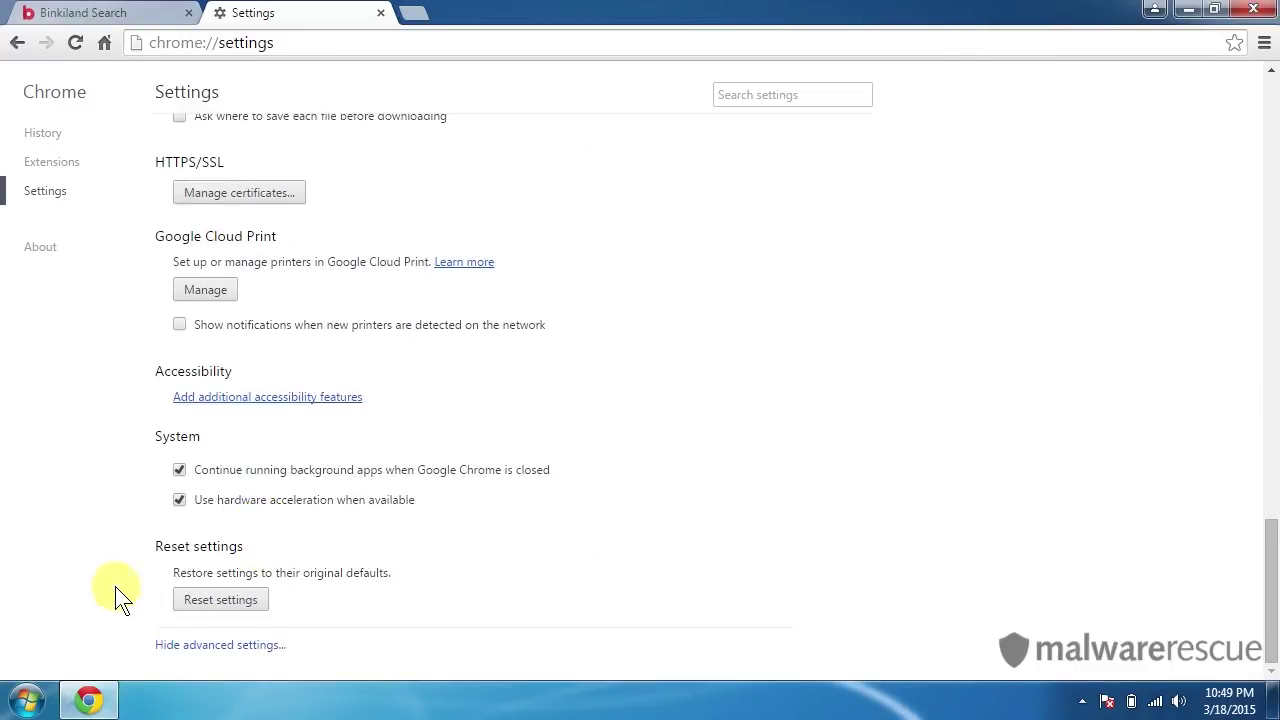
{"action": "left_click", "coordinate": [193, 601]}
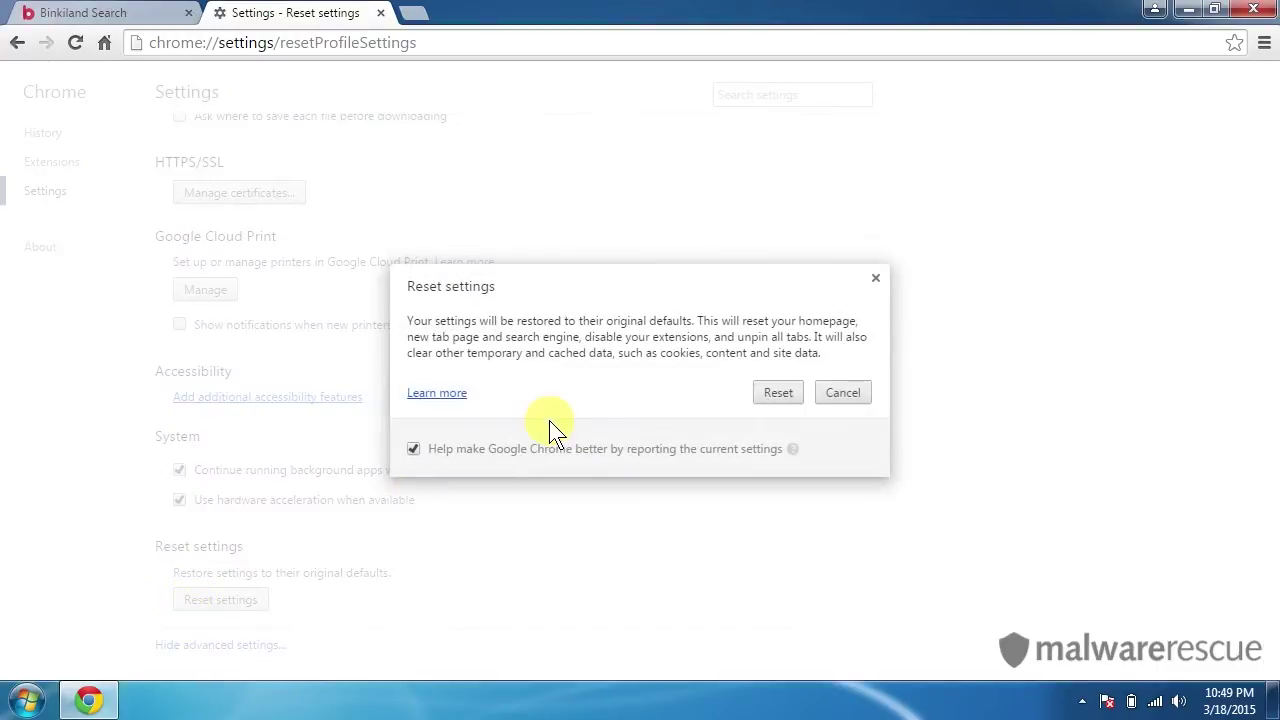
{"action": "left_click", "coordinate": [780, 396]}
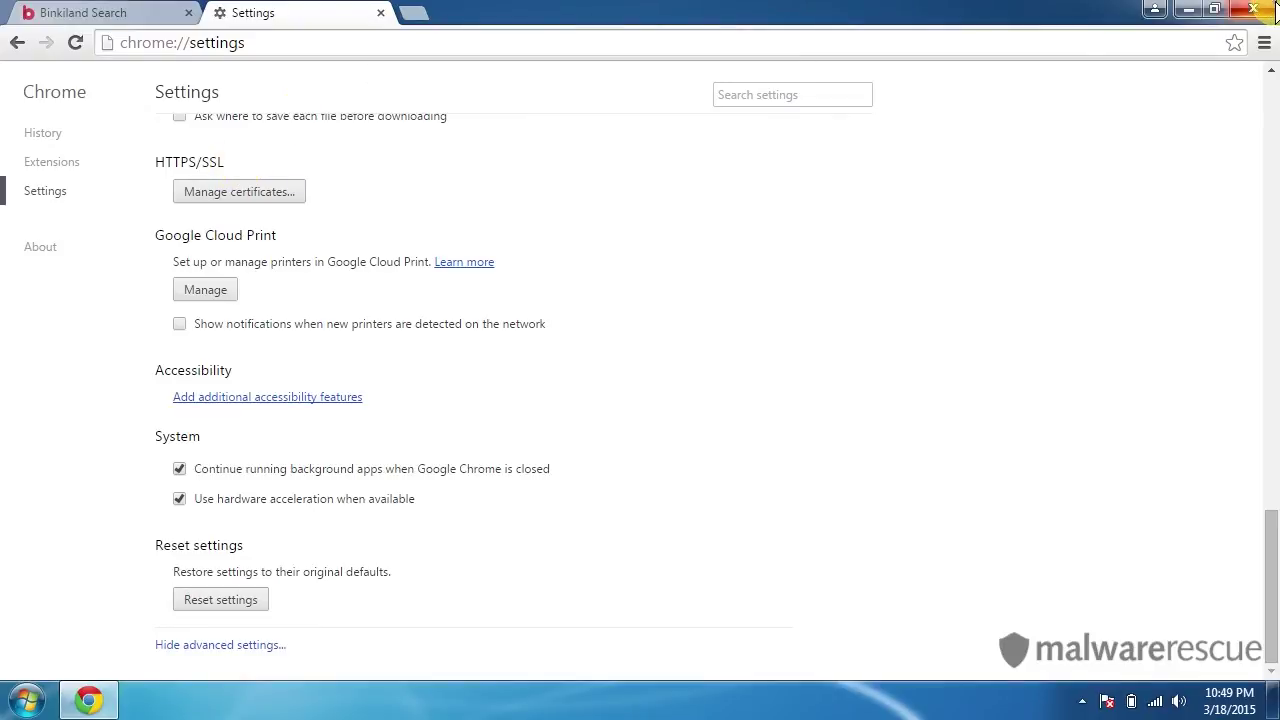
- Restart Google Chrome, run a search for "test search" from the address bar to check the search engine, and close the browser
{"action": "left_click", "coordinate": [1253, 9]}
{"action": "double_click", "coordinate": [34, 150]}
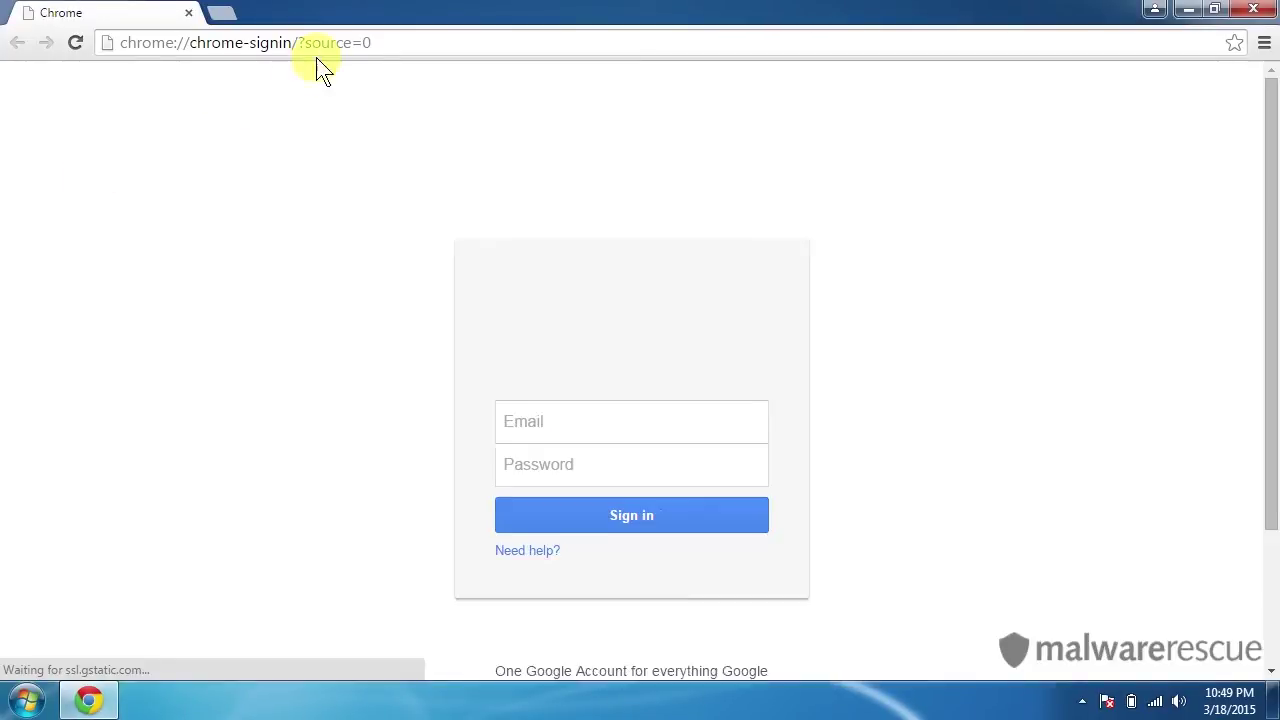
{"action": "left_click", "coordinate": [385, 49]}
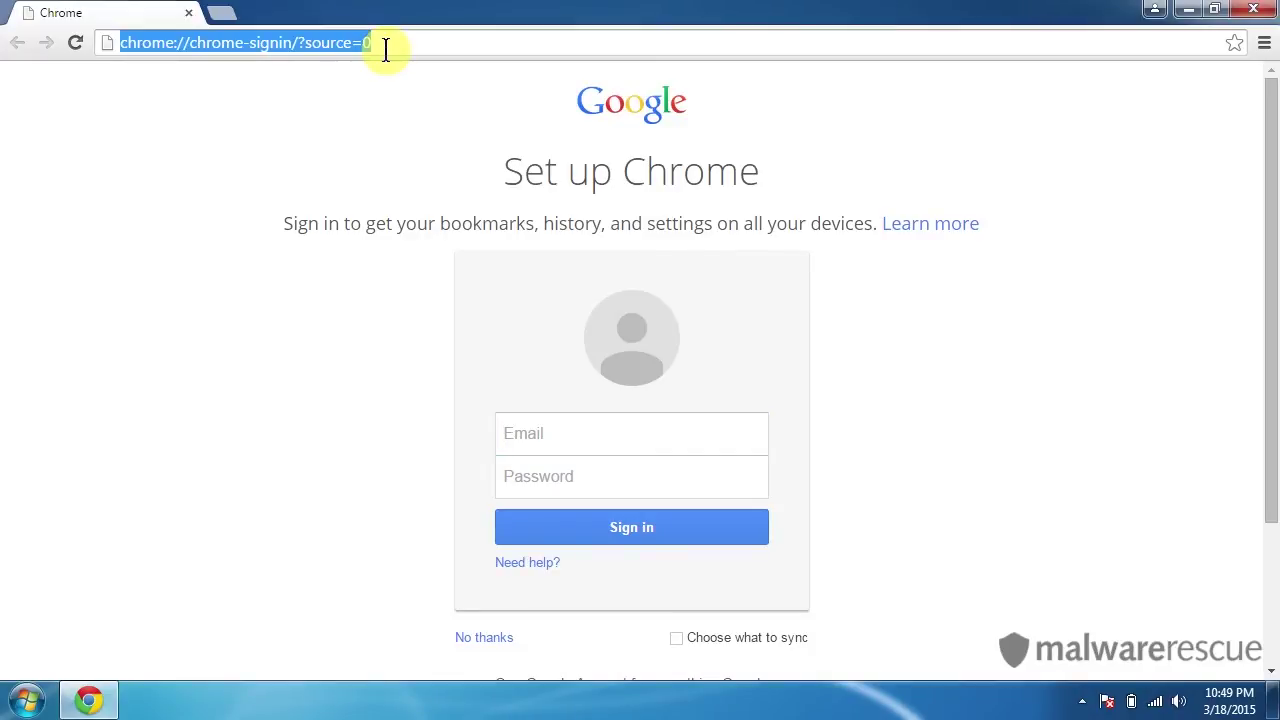
{"action": "type", "text": "test search"}
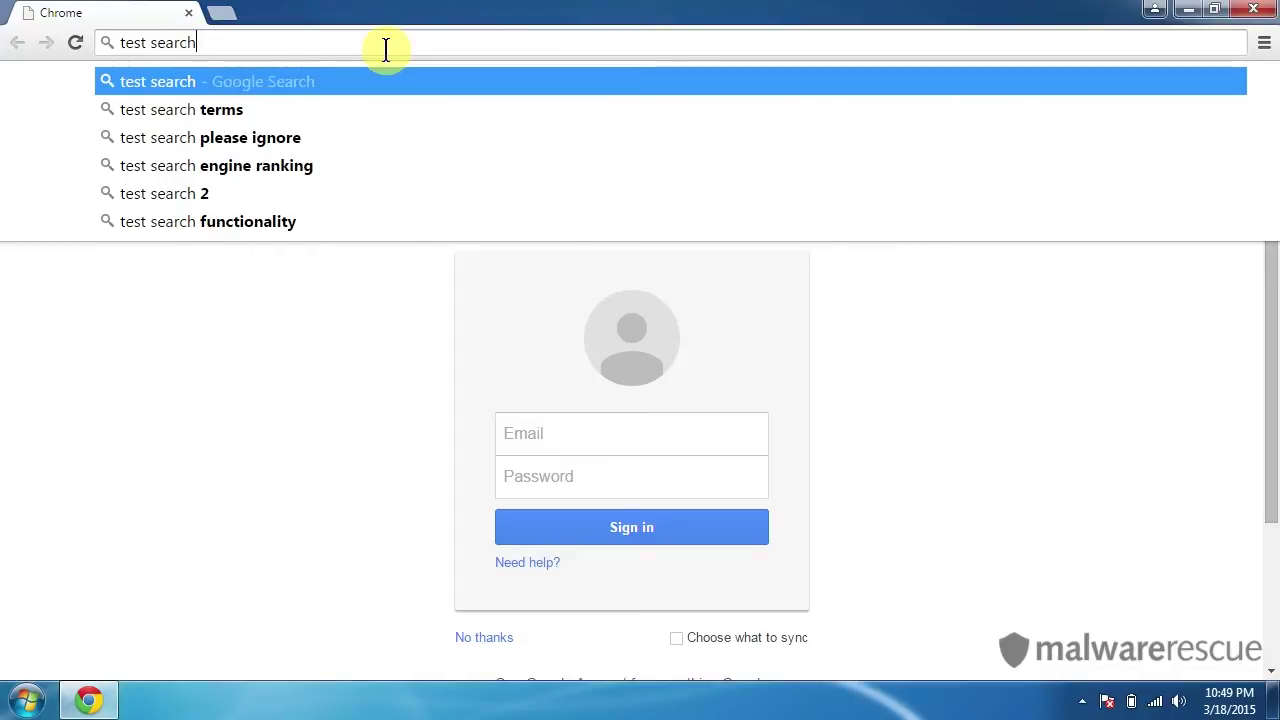
{"action": "key", "text": "Return"}
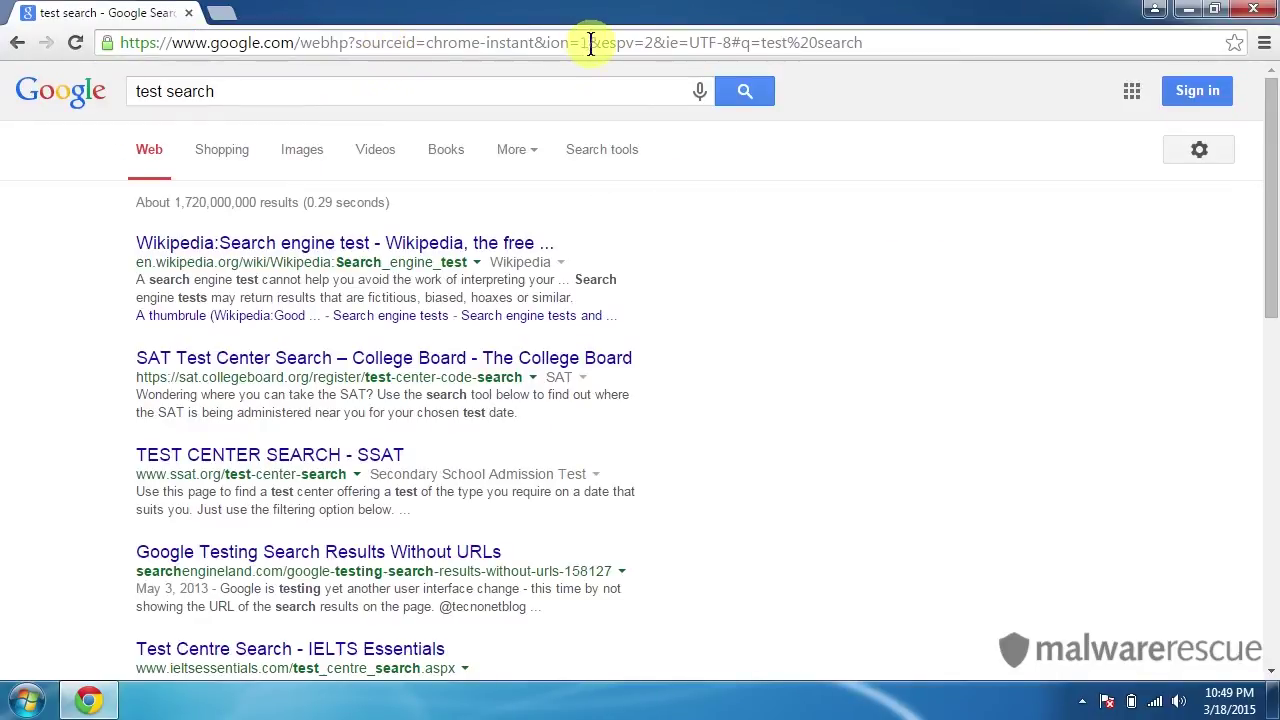
{"action": "left_click", "coordinate": [1253, 9]}
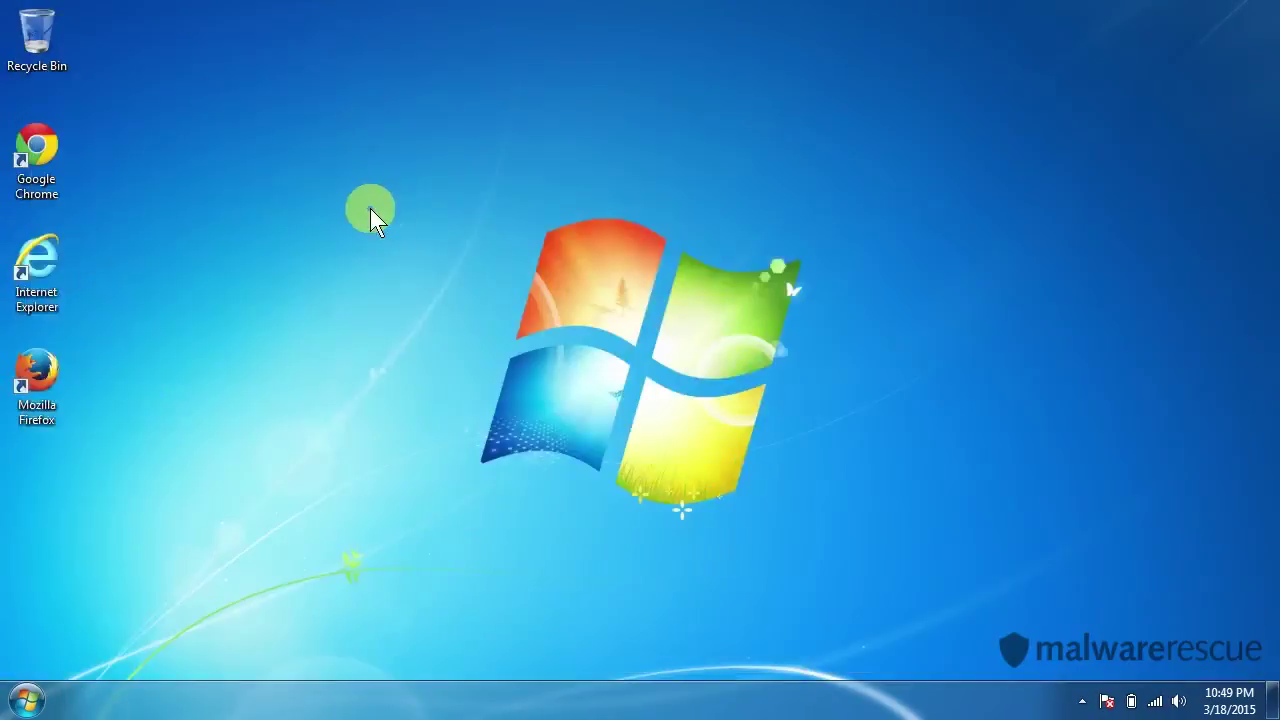
- Open Internet Explorer and reset all its settings from the advanced Internet Options, including deleting personal settings
{"action": "double_click", "coordinate": [37, 268]}
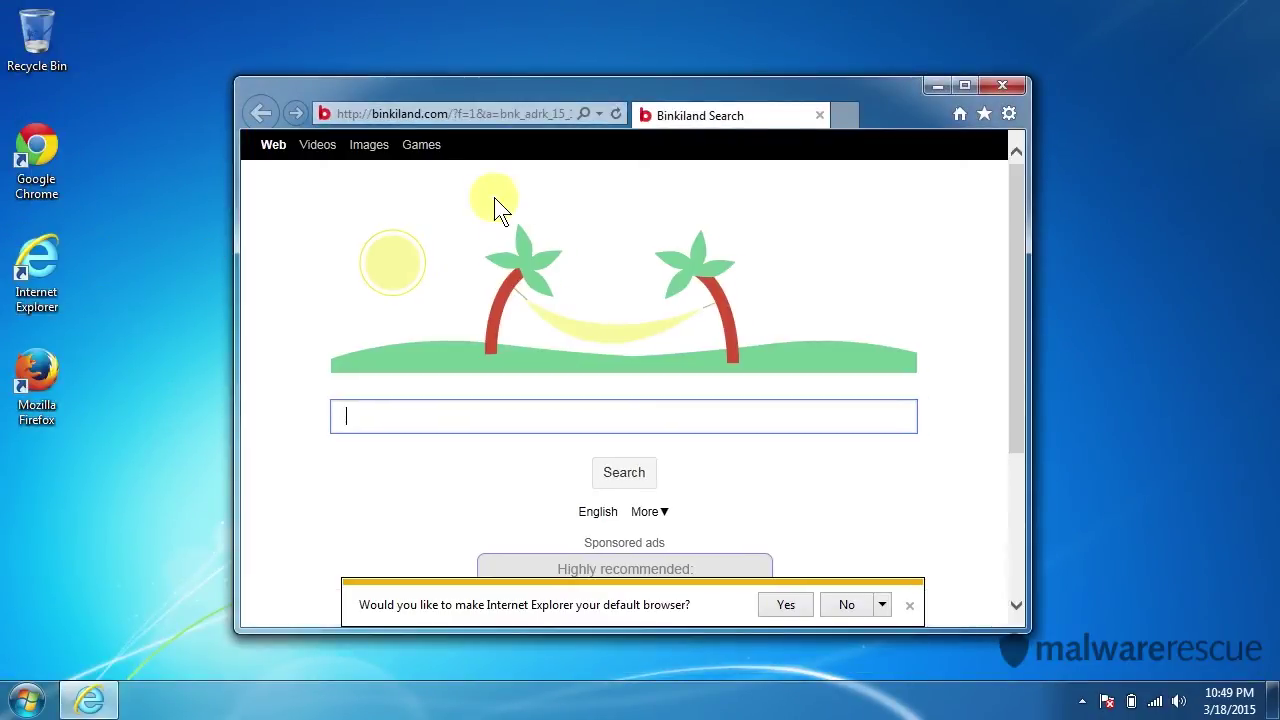
{"action": "left_click", "coordinate": [965, 86]}
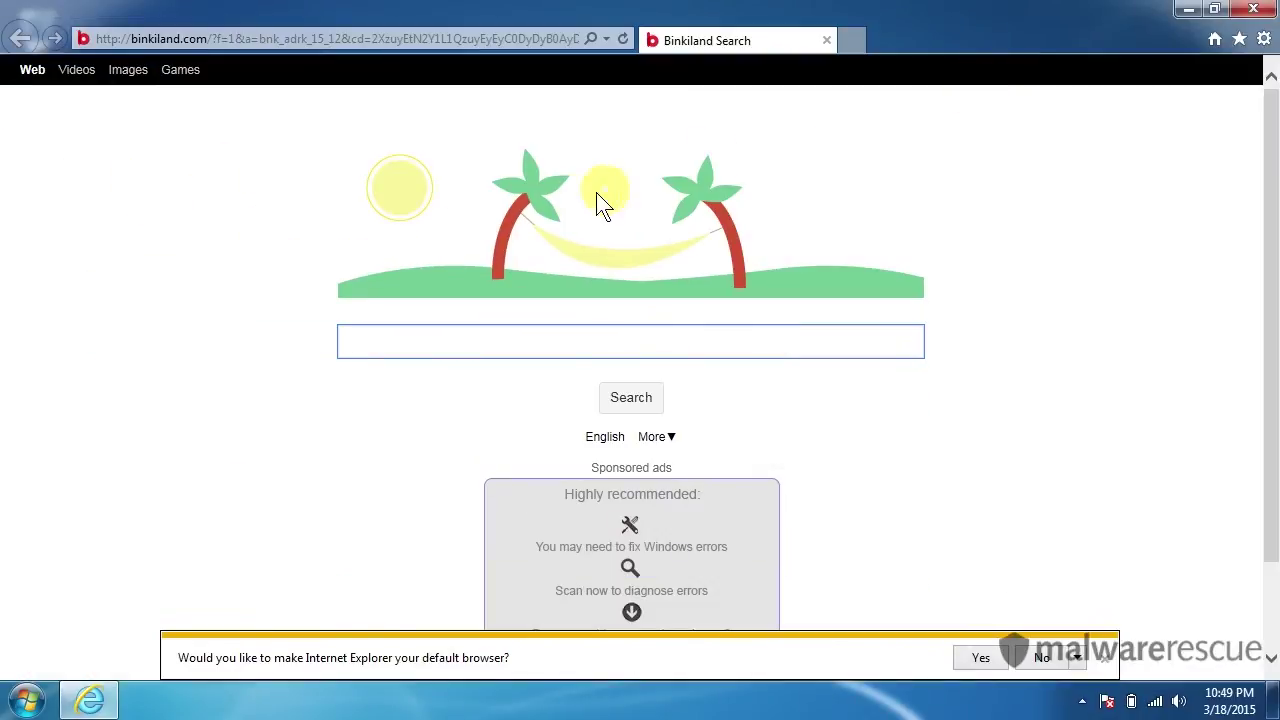
{"action": "left_click", "coordinate": [1266, 40]}
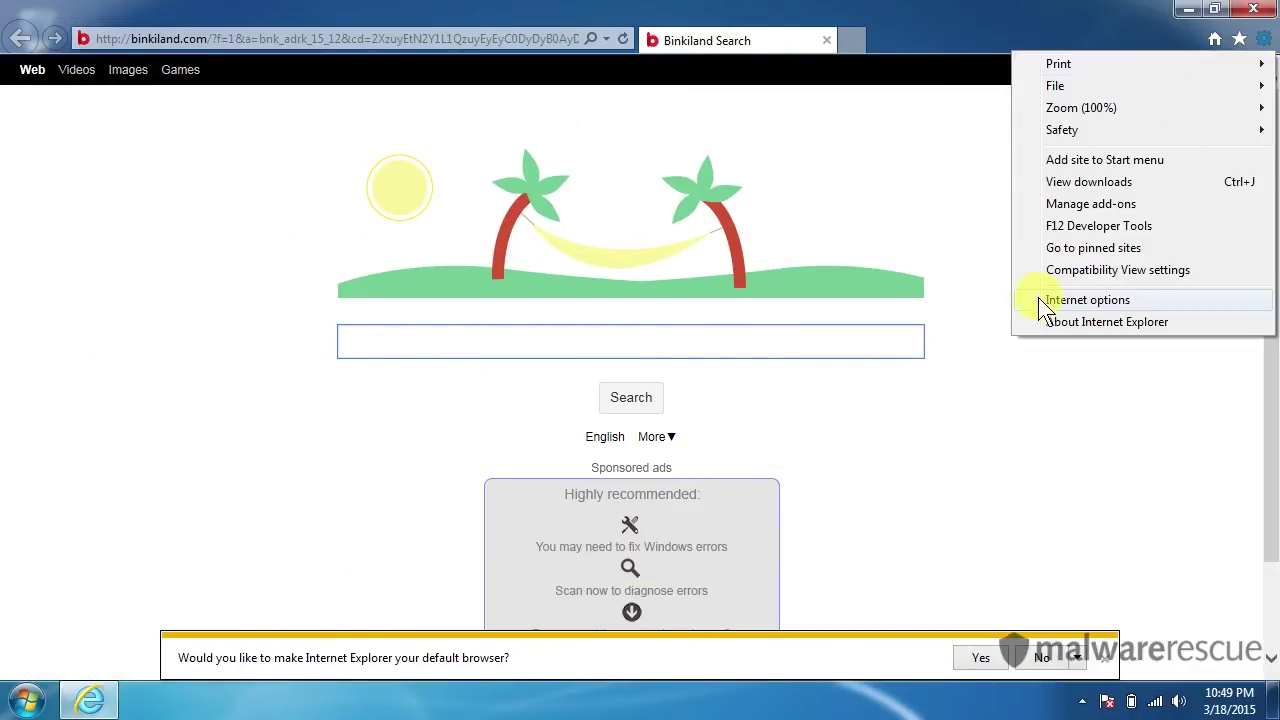
{"action": "left_click", "coordinate": [1266, 40]}
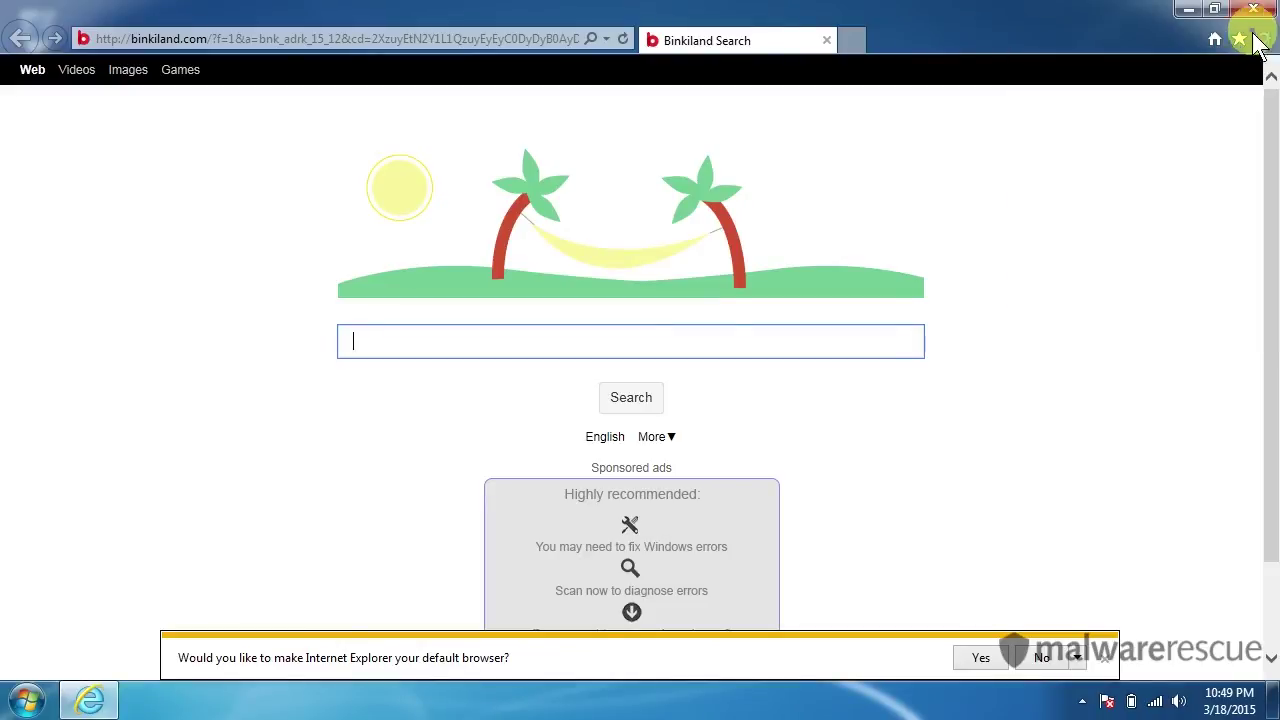
{"action": "left_click", "coordinate": [1266, 40]}
{"action": "left_click", "coordinate": [1045, 301]}
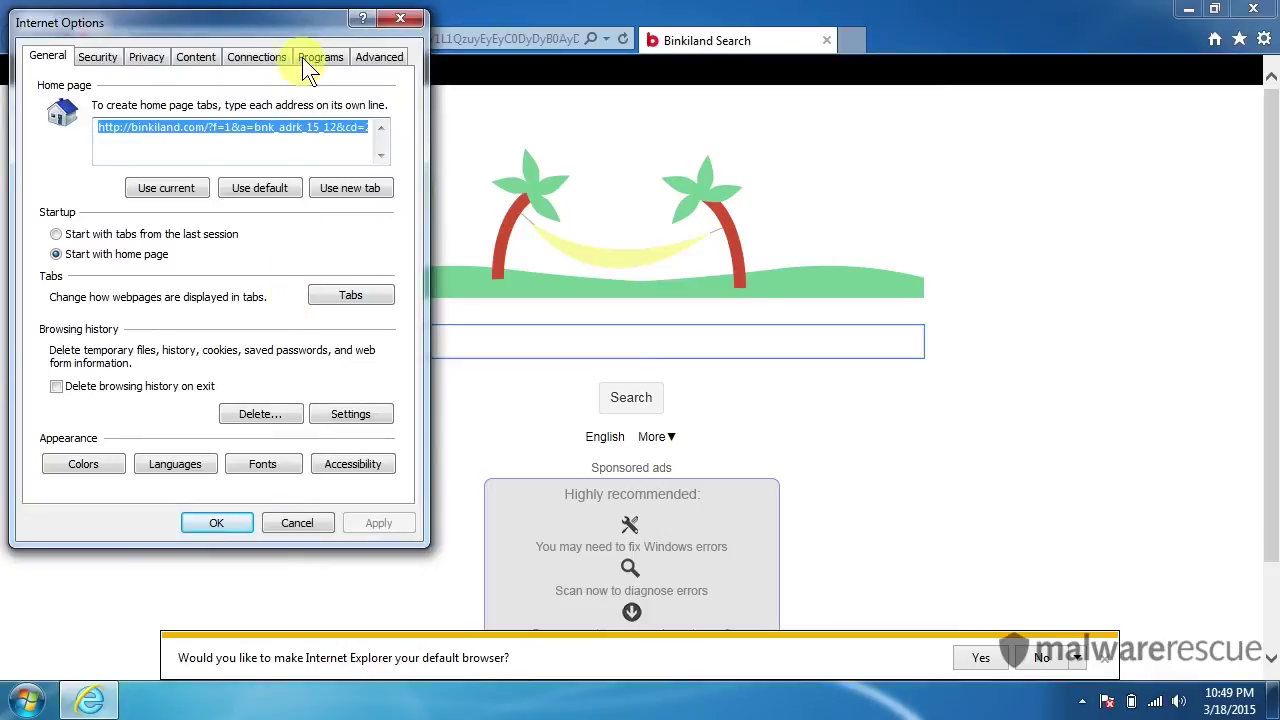
{"action": "left_click", "coordinate": [378, 57]}
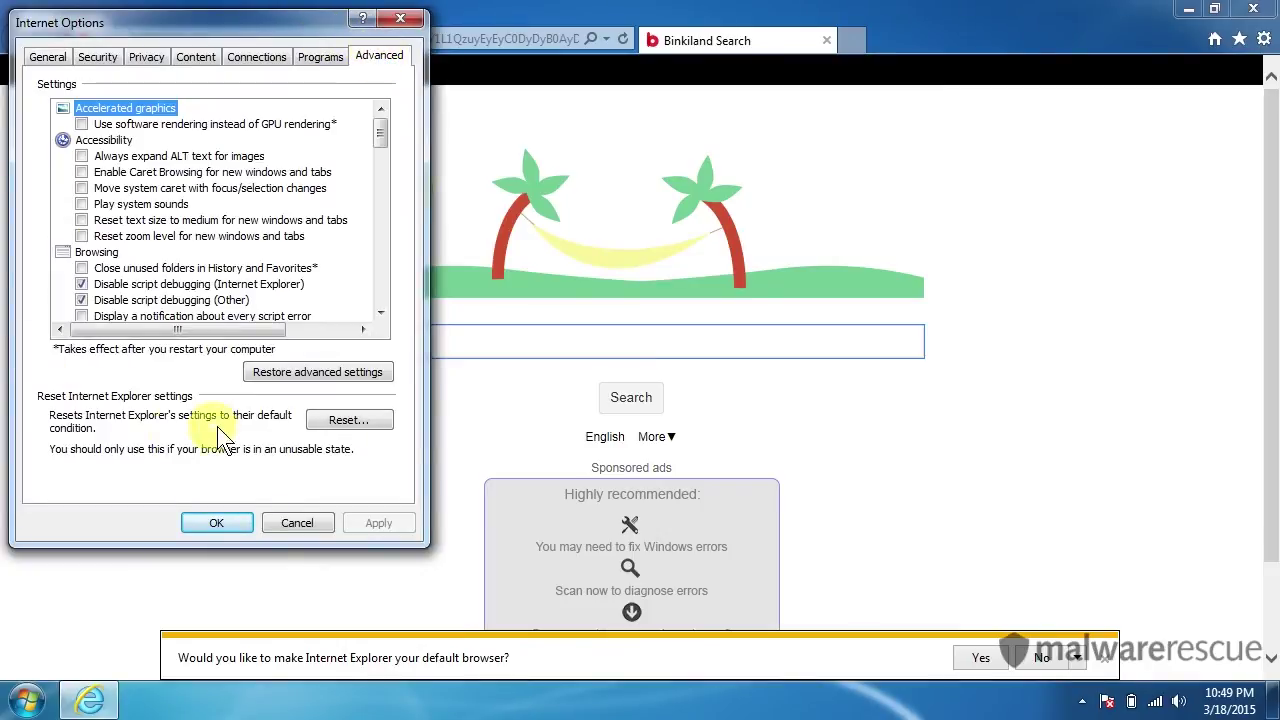
{"action": "left_click", "coordinate": [341, 423]}
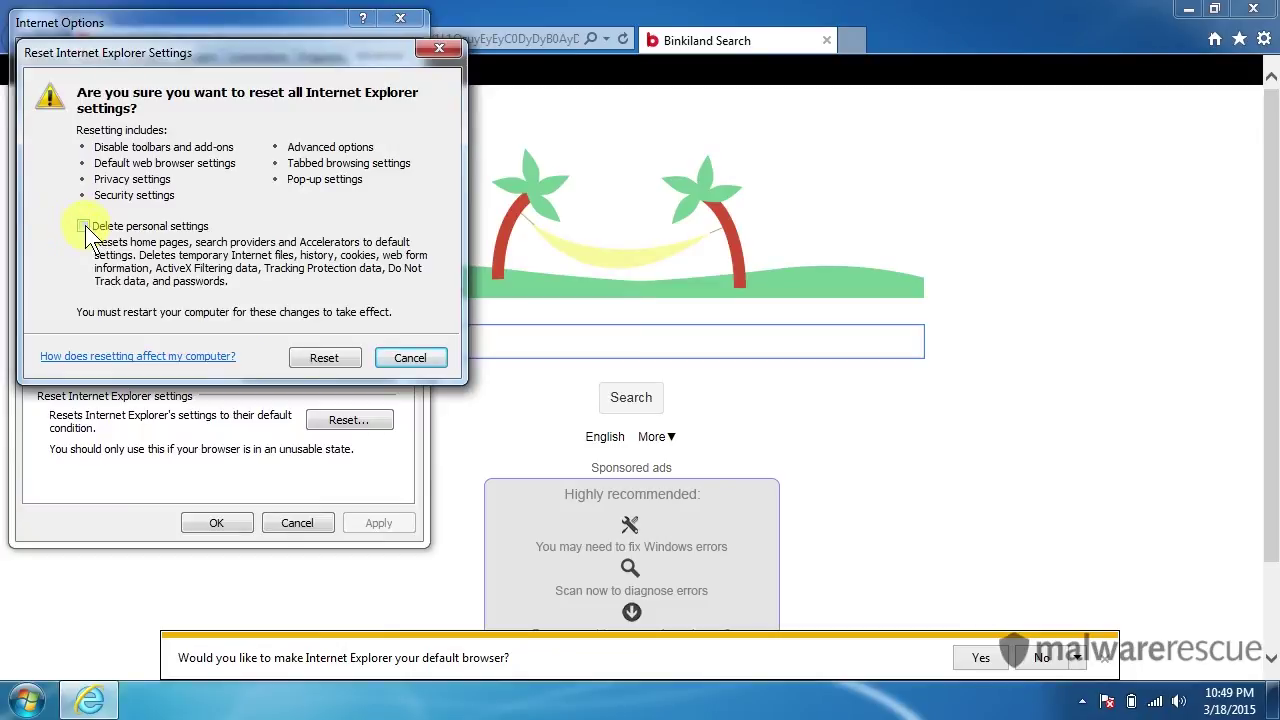
{"action": "left_click", "coordinate": [324, 357]}
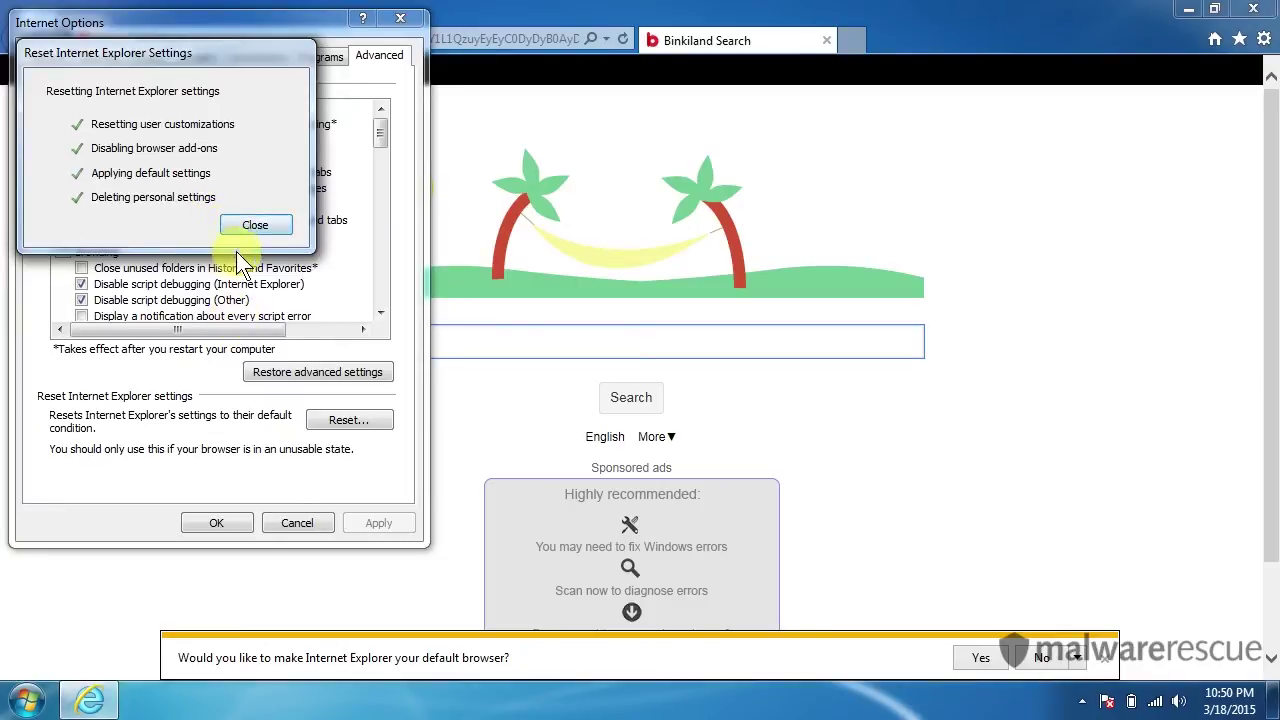
{"action": "left_click", "coordinate": [256, 226]}
{"action": "left_click", "coordinate": [216, 522]}
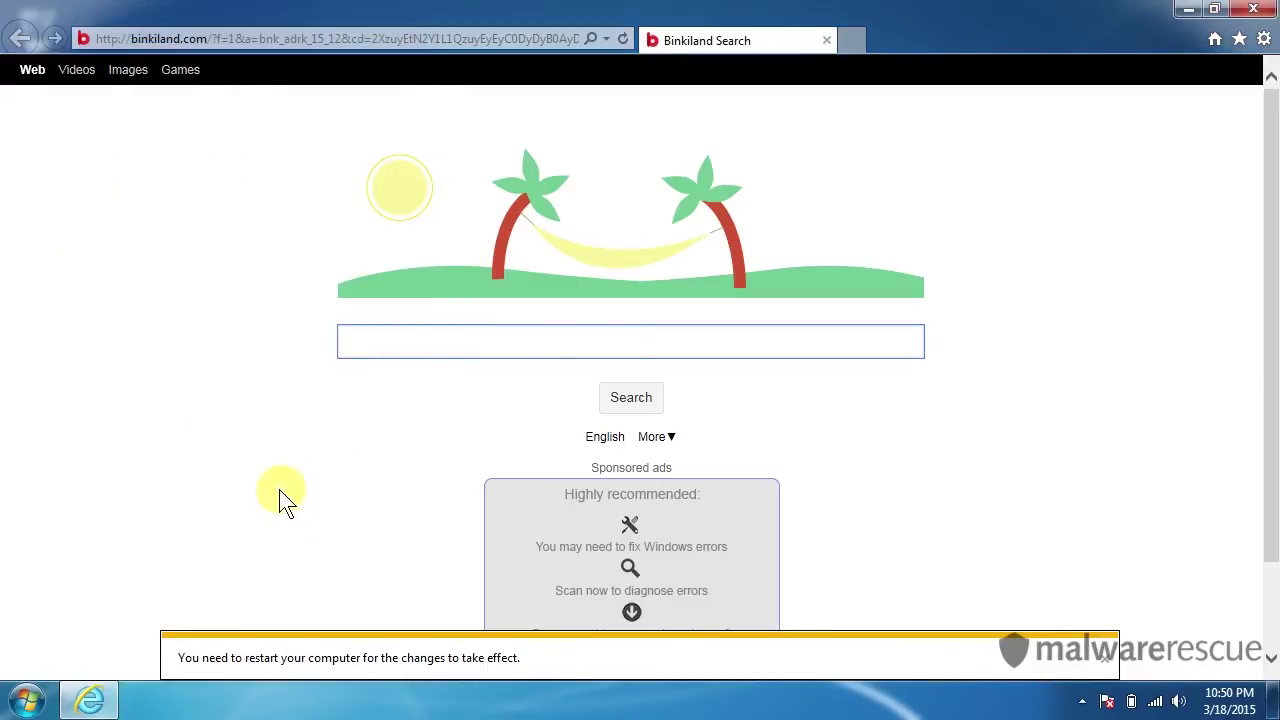
- Restart Internet Explorer, postpone its setup, and enter "test" in the address bar to check the offered search providers
{"action": "left_click", "coordinate": [1262, 12]}
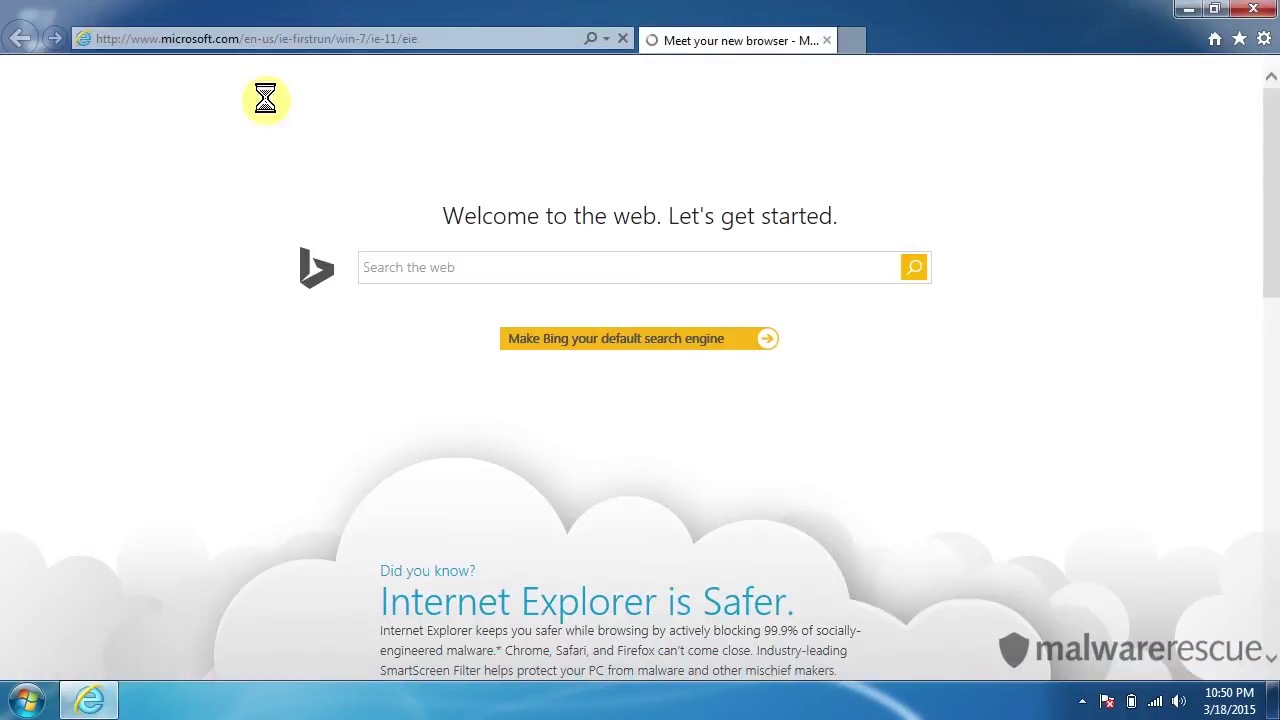
{"action": "left_click", "coordinate": [895, 479]}
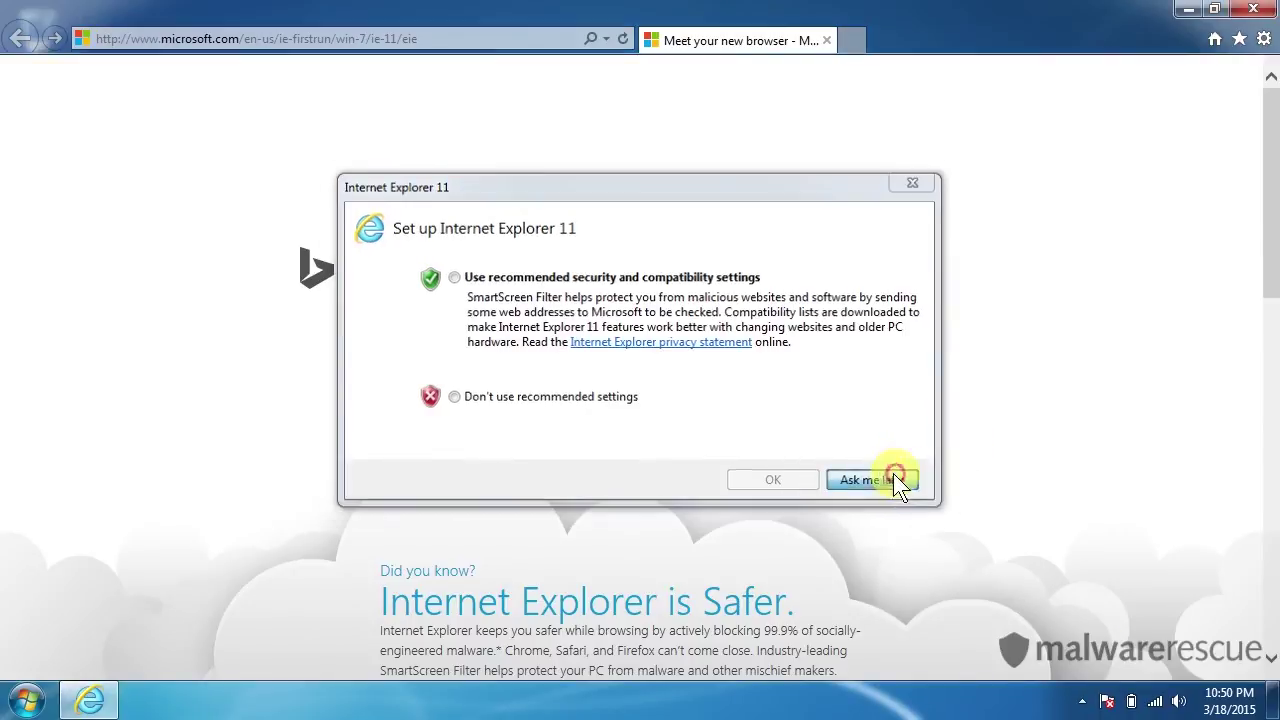
{"action": "left_click", "coordinate": [420, 40]}
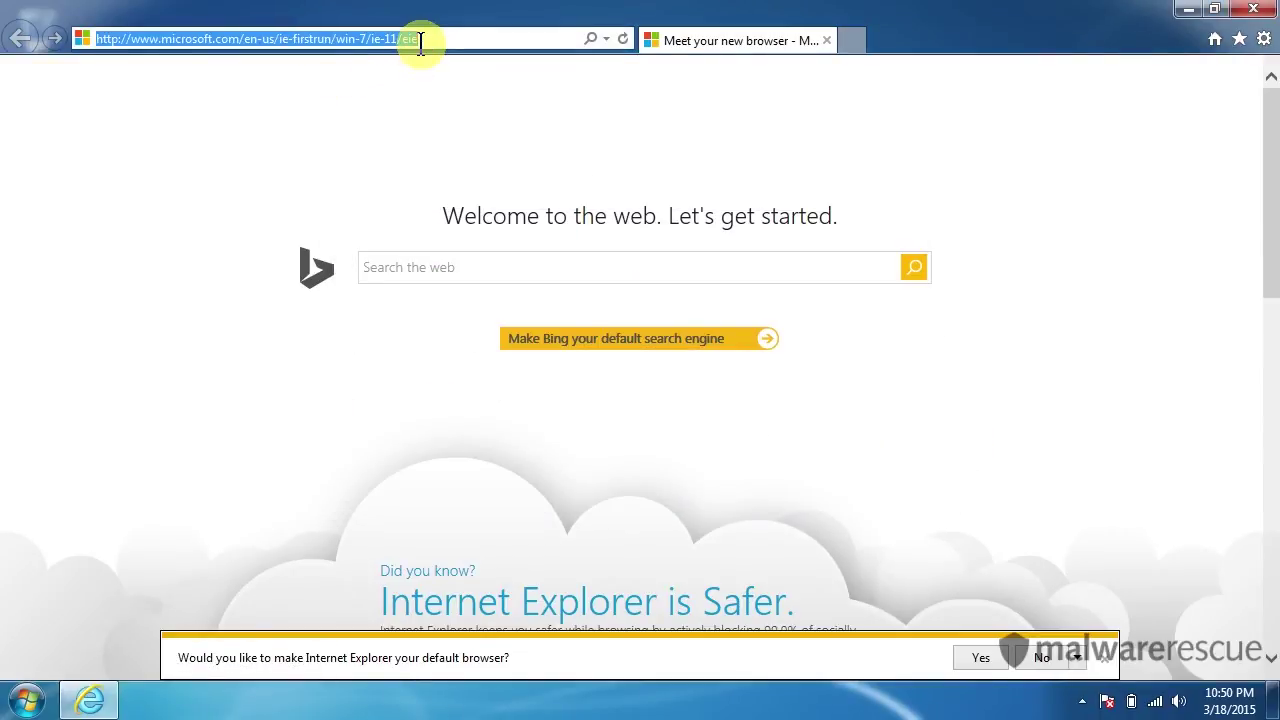
{"action": "type", "text": "test"}
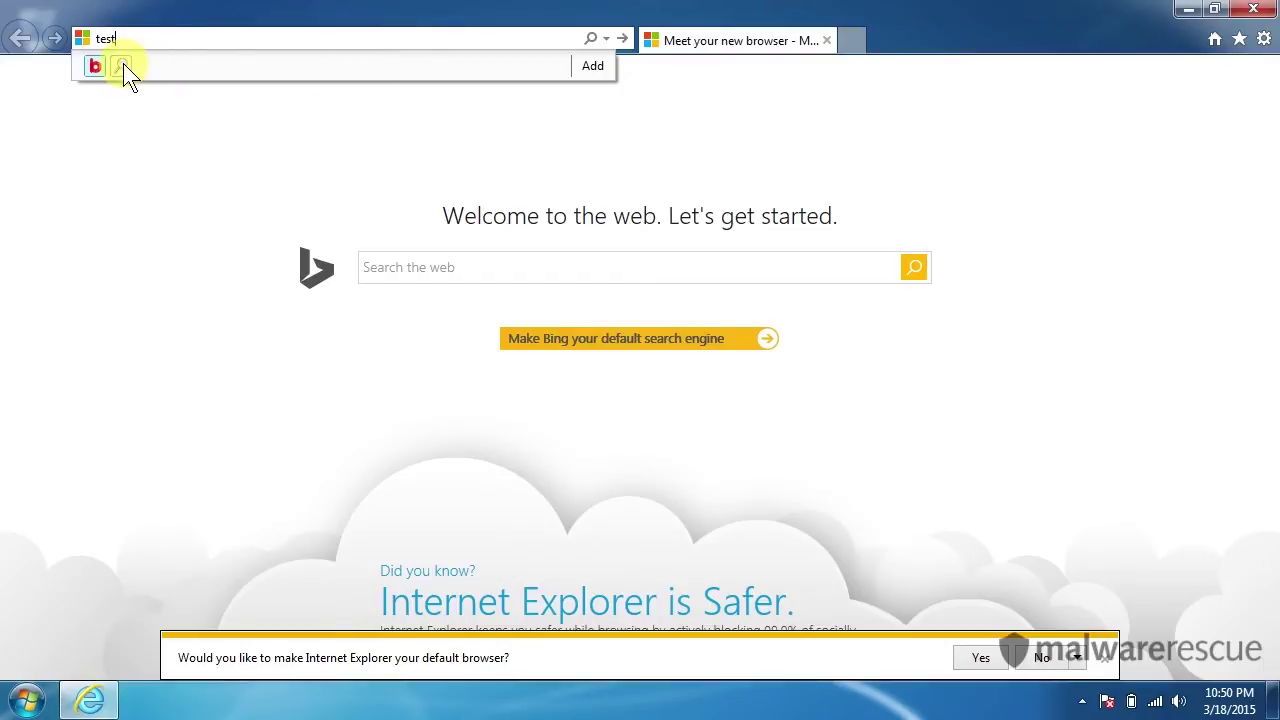
- Make Bing the default search provider in Internet Explorer's add-on settings and remove the Binkiland provider
{"action": "left_click", "coordinate": [1263, 40]}
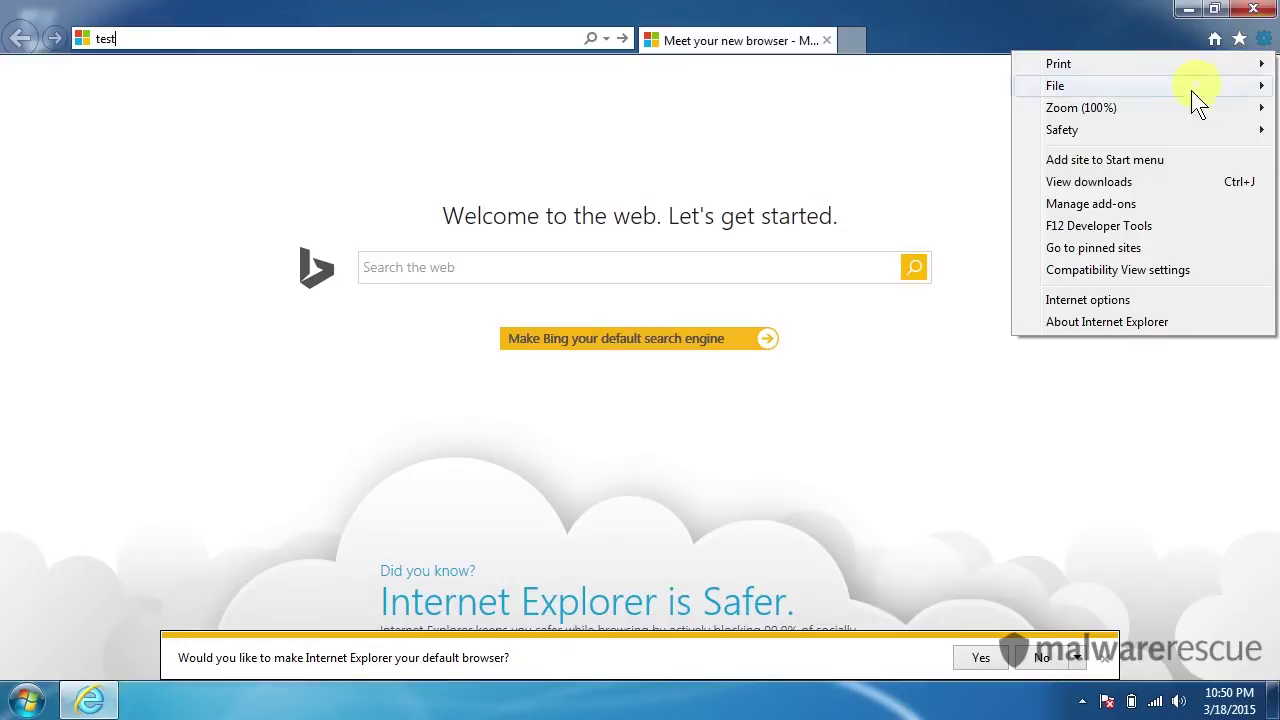
{"action": "left_click", "coordinate": [1113, 200]}
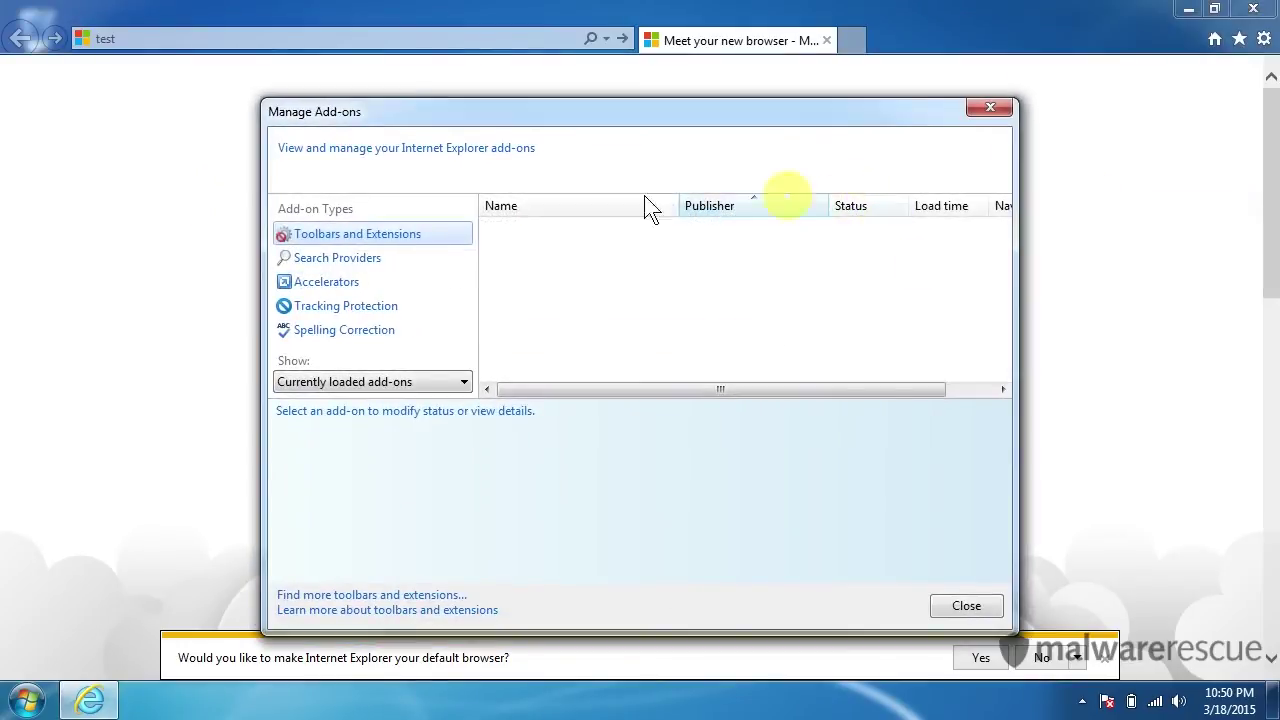
{"action": "left_click", "coordinate": [302, 259]}
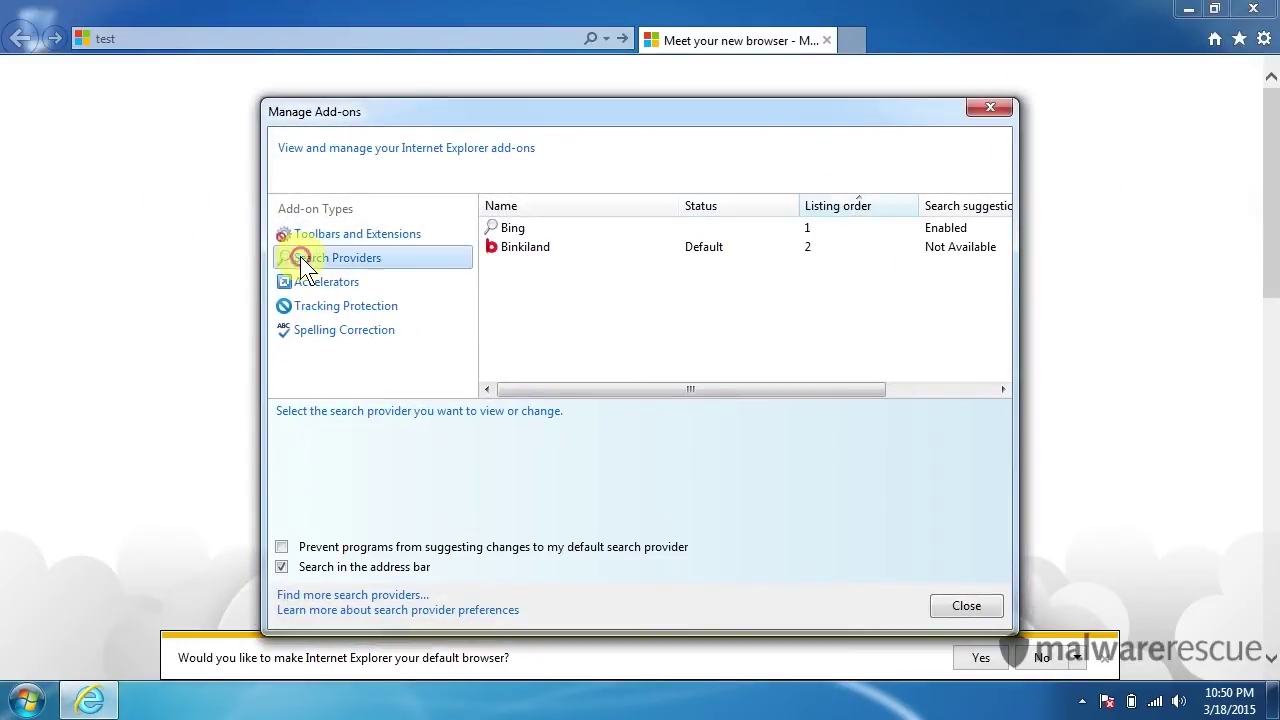
{"action": "left_click", "coordinate": [517, 233]}
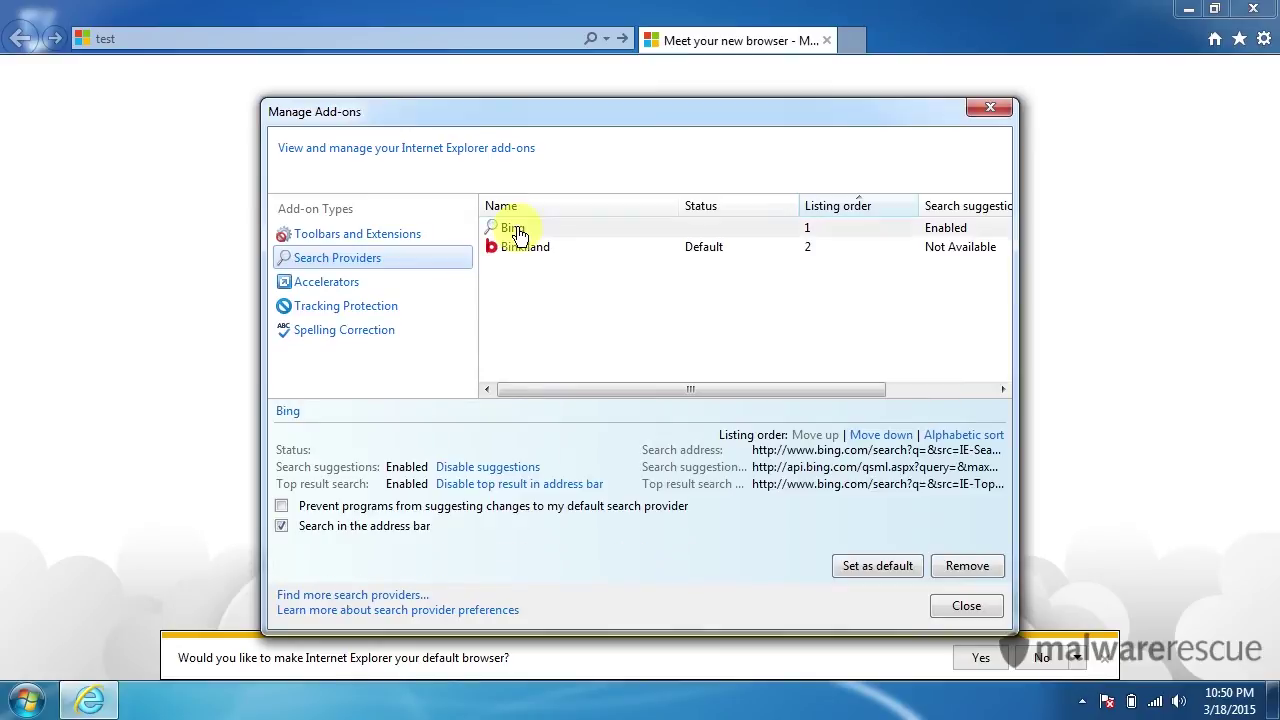
{"action": "left_click", "coordinate": [864, 567]}
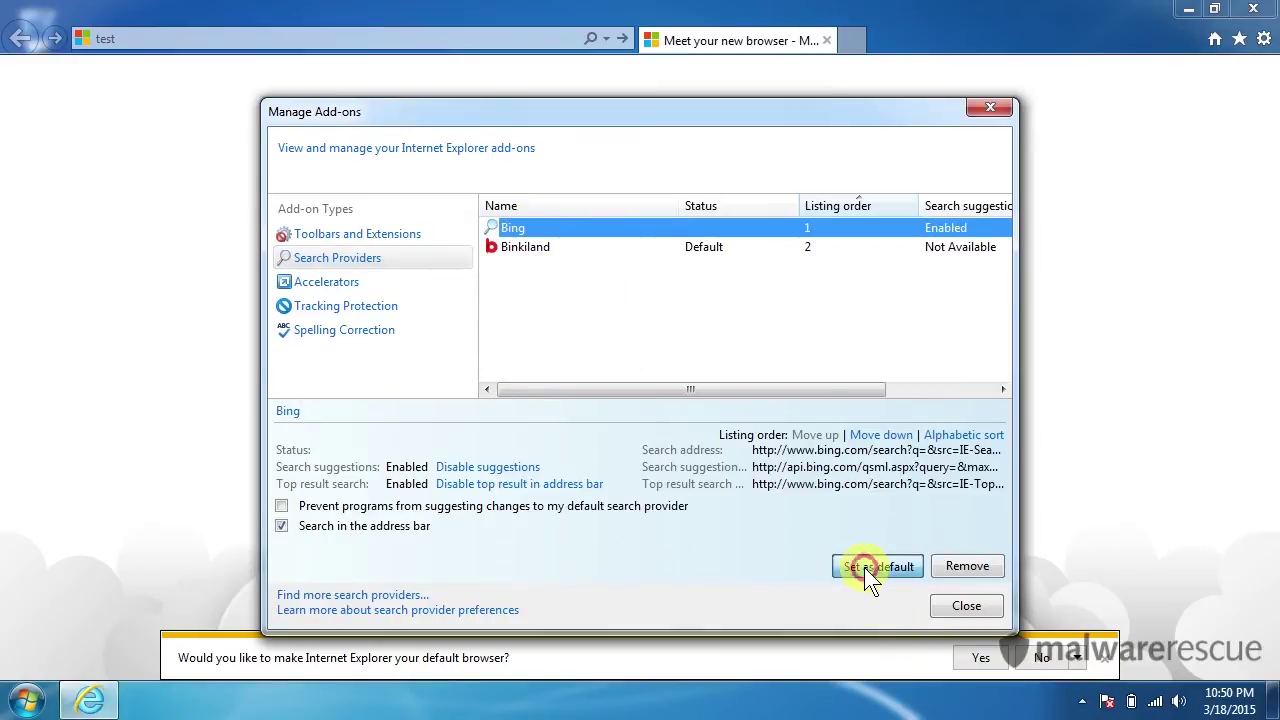
{"action": "left_click", "coordinate": [521, 249]}
{"action": "left_click", "coordinate": [966, 566]}
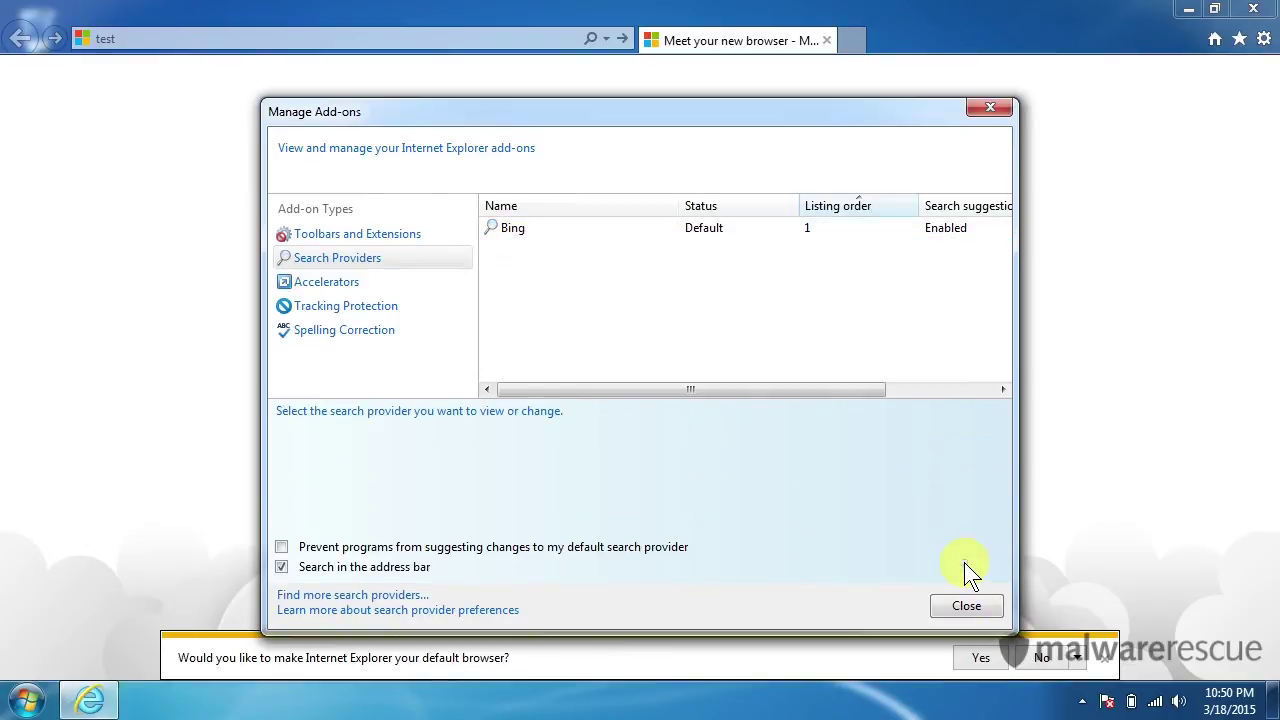
{"action": "left_click", "coordinate": [960, 606]}
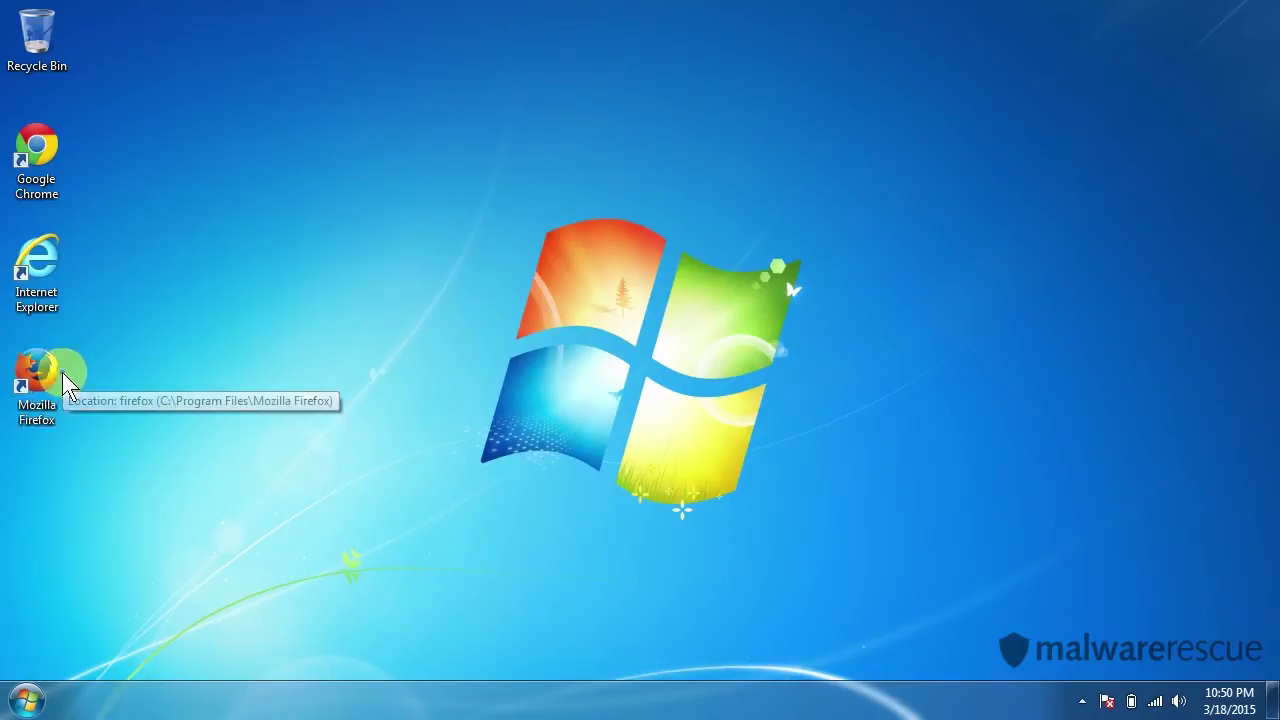
- Open Mozilla Firefox without making it the default browser, and refresh it from the Troubleshooting Information page, completing the import
{"action": "double_click", "coordinate": [35, 380]}
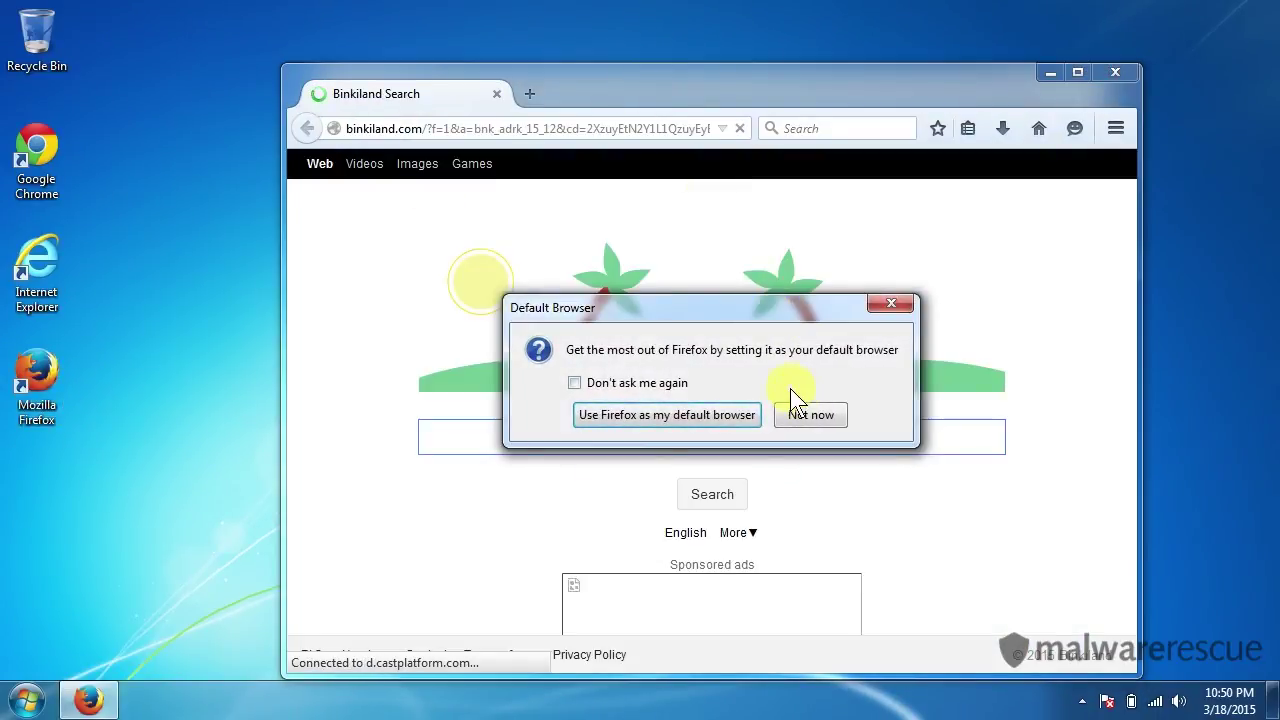
{"action": "left_click", "coordinate": [809, 414]}
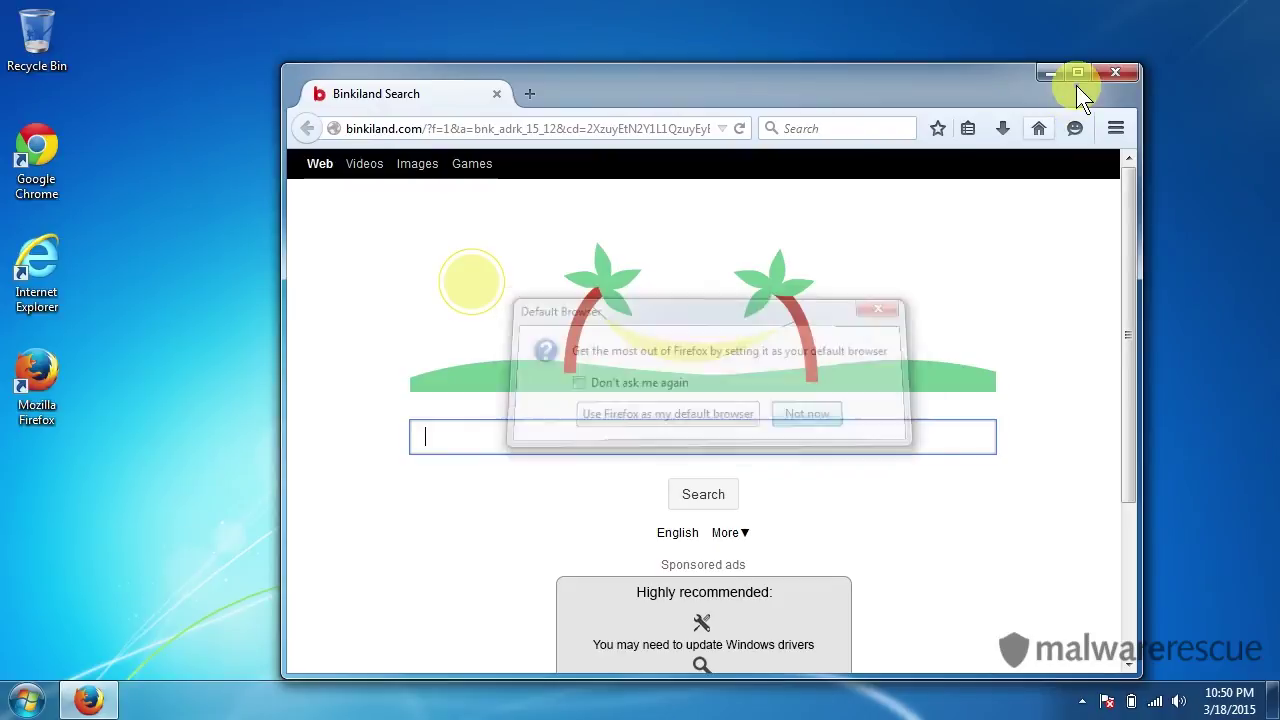
{"action": "left_click", "coordinate": [1115, 130]}
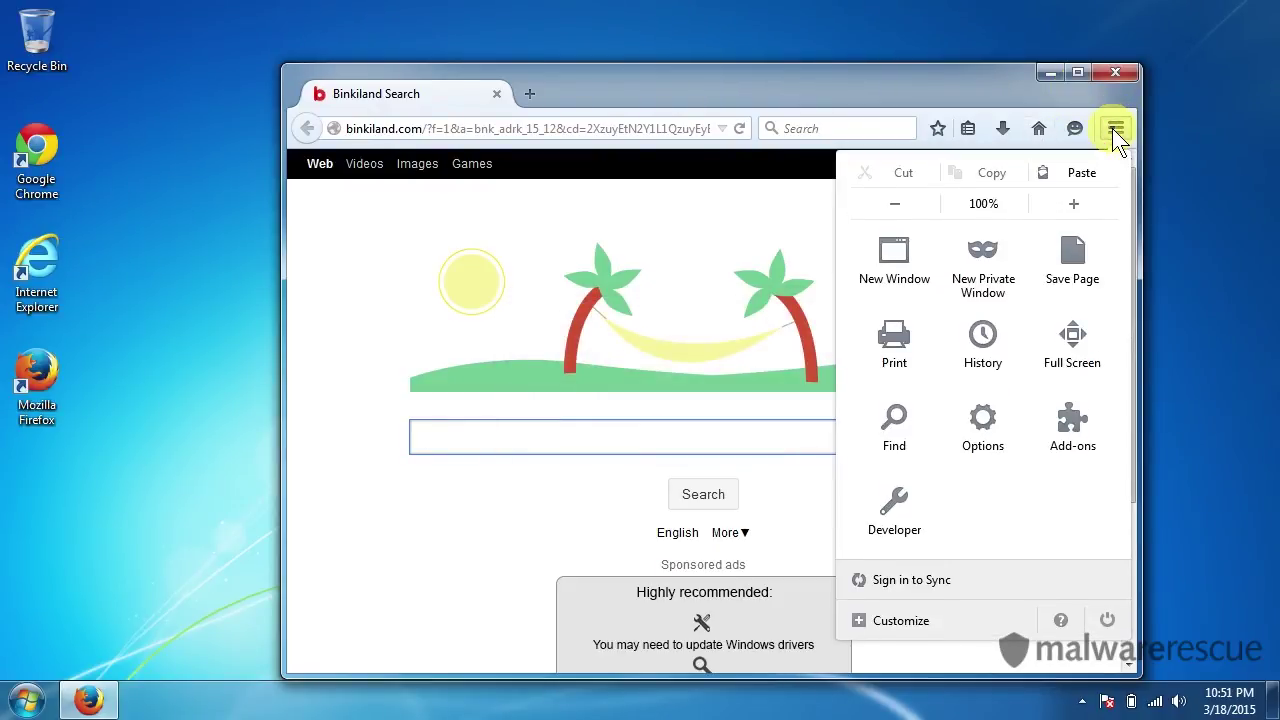
{"action": "left_click", "coordinate": [1058, 618]}
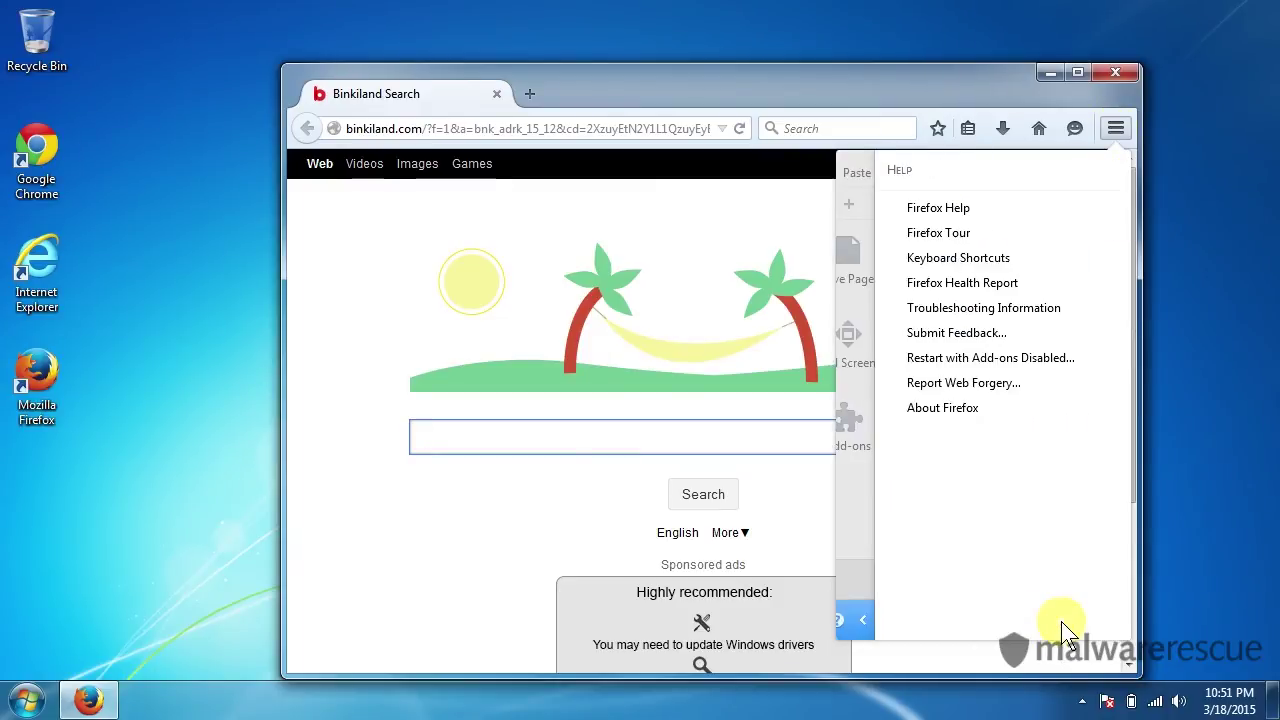
{"action": "left_click", "coordinate": [934, 310]}
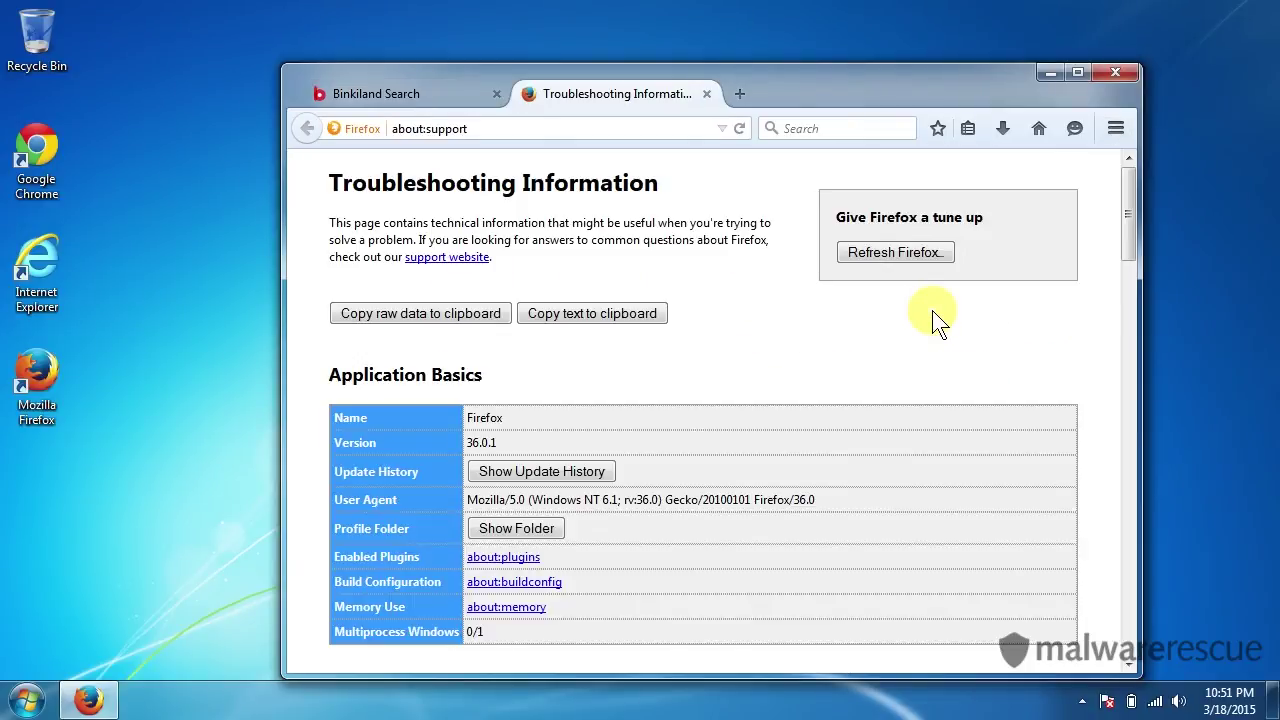
{"action": "left_click", "coordinate": [882, 252]}
{"action": "left_click", "coordinate": [714, 423]}
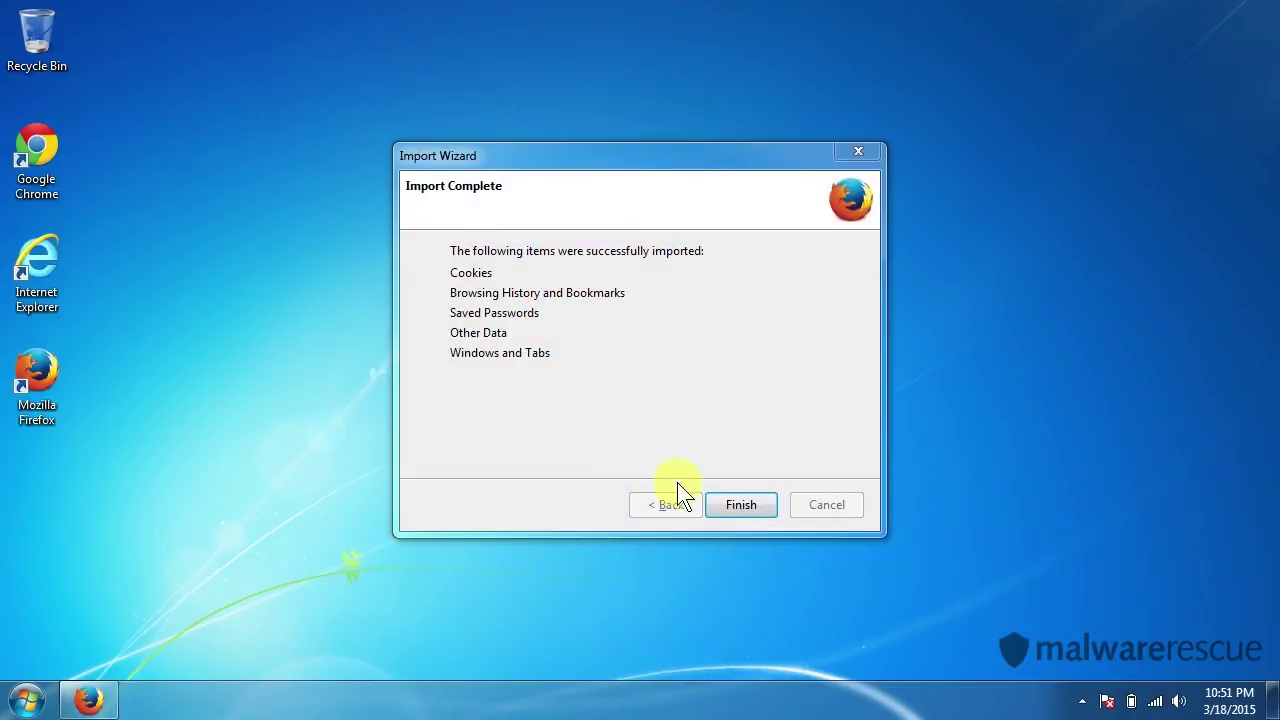
{"action": "left_click", "coordinate": [726, 501]}
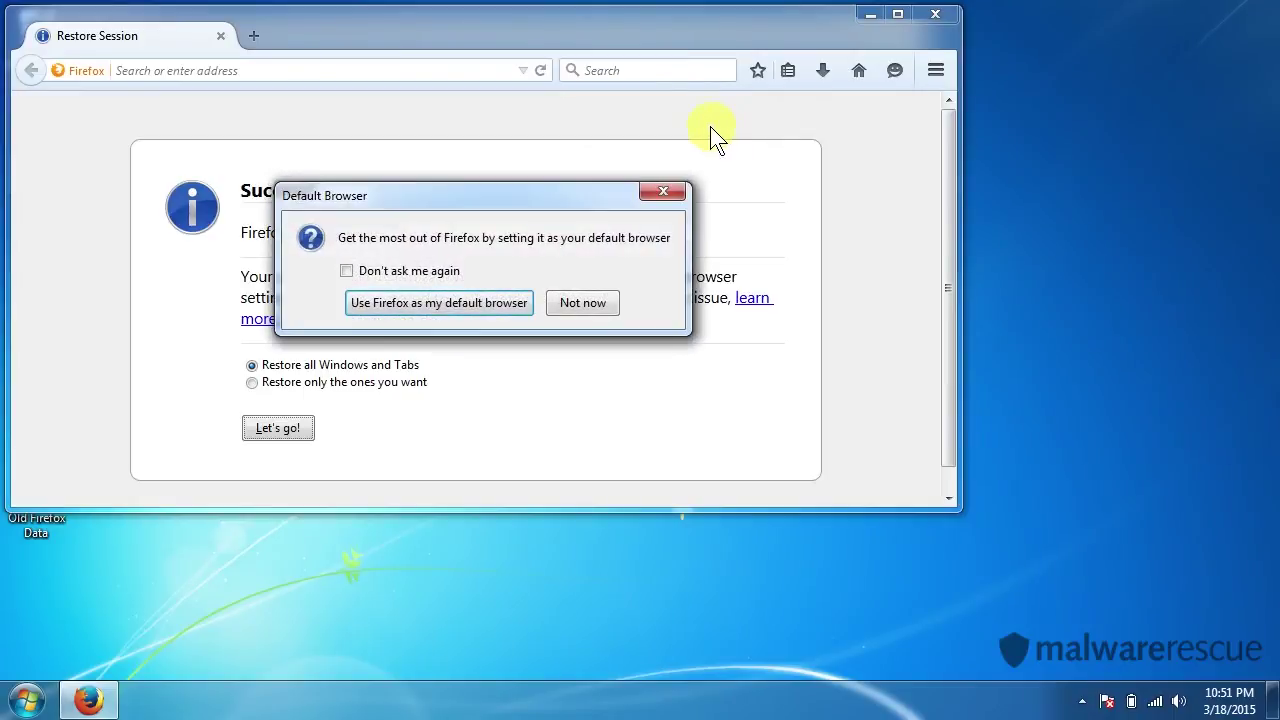
- Restart Firefox to check its start page, declining the default browser prompts, and close it
{"action": "left_click", "coordinate": [570, 304]}
{"action": "left_click_drag", "start_coordinate": [279, 30], "coordinate": [462, 90]}
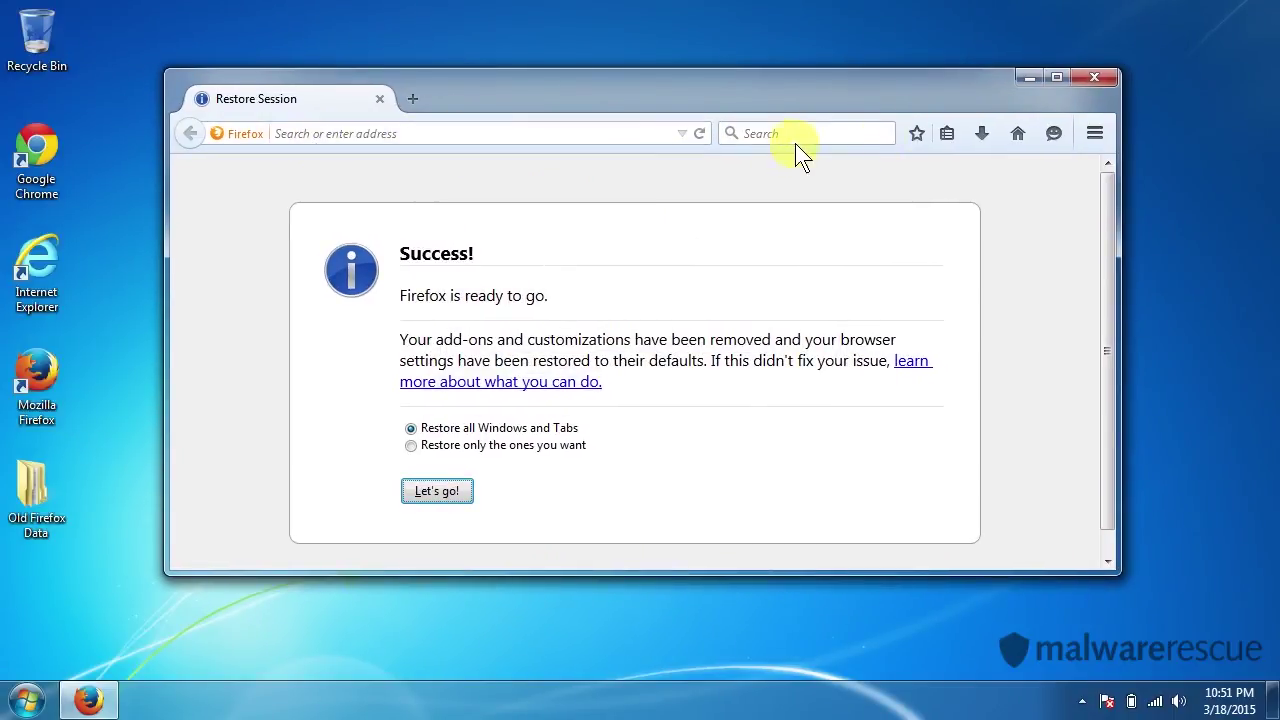
{"action": "left_click", "coordinate": [1094, 77]}
{"action": "double_click", "coordinate": [50, 405]}
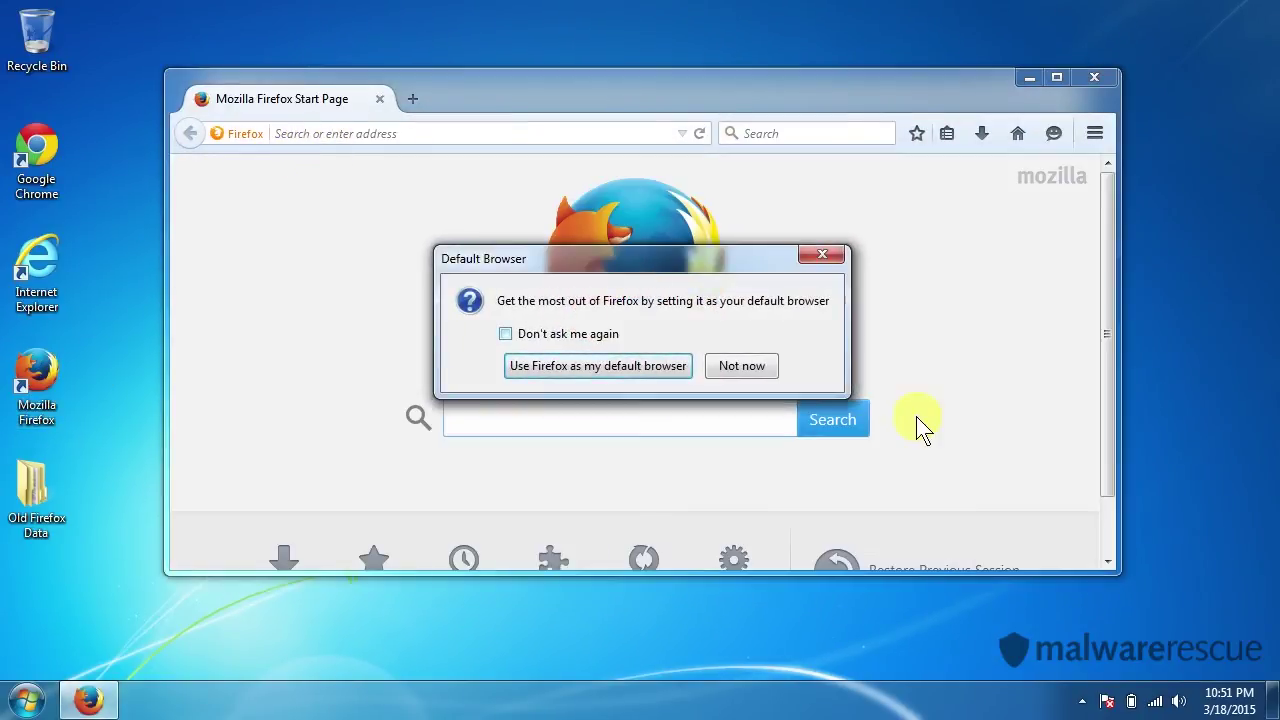
{"action": "left_click", "coordinate": [738, 370]}
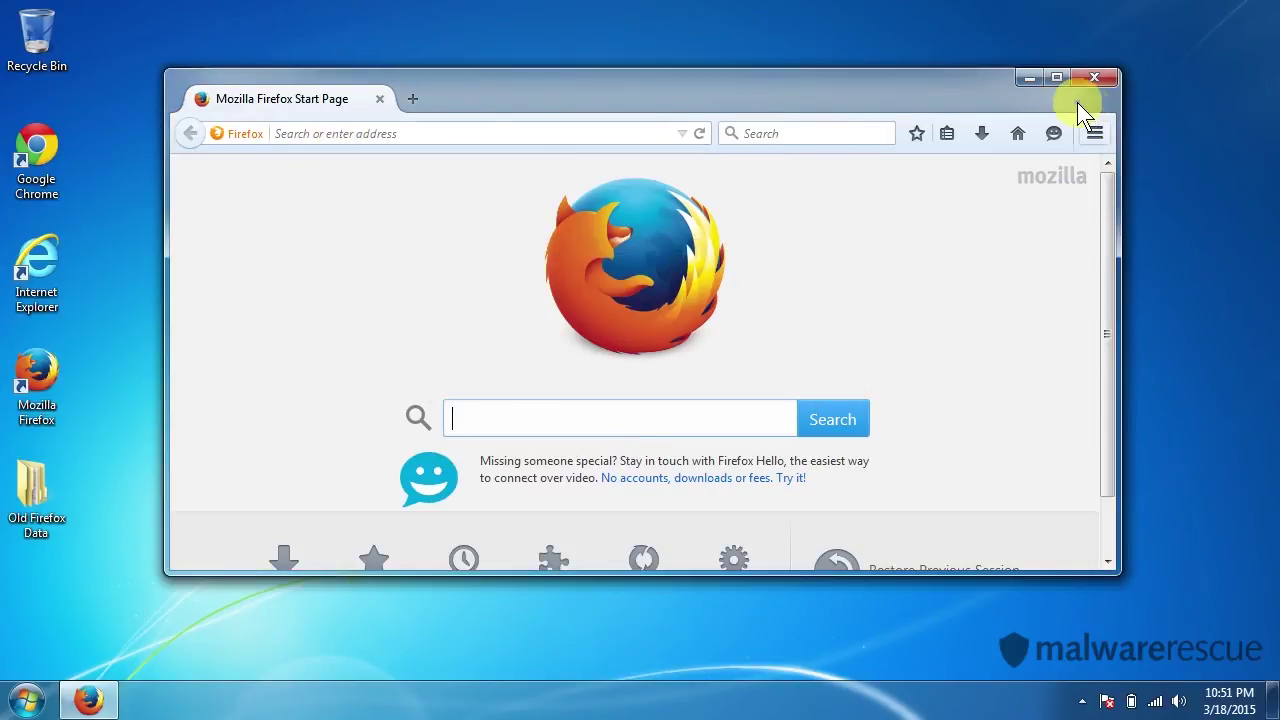
{"action": "left_click", "coordinate": [1092, 80]}
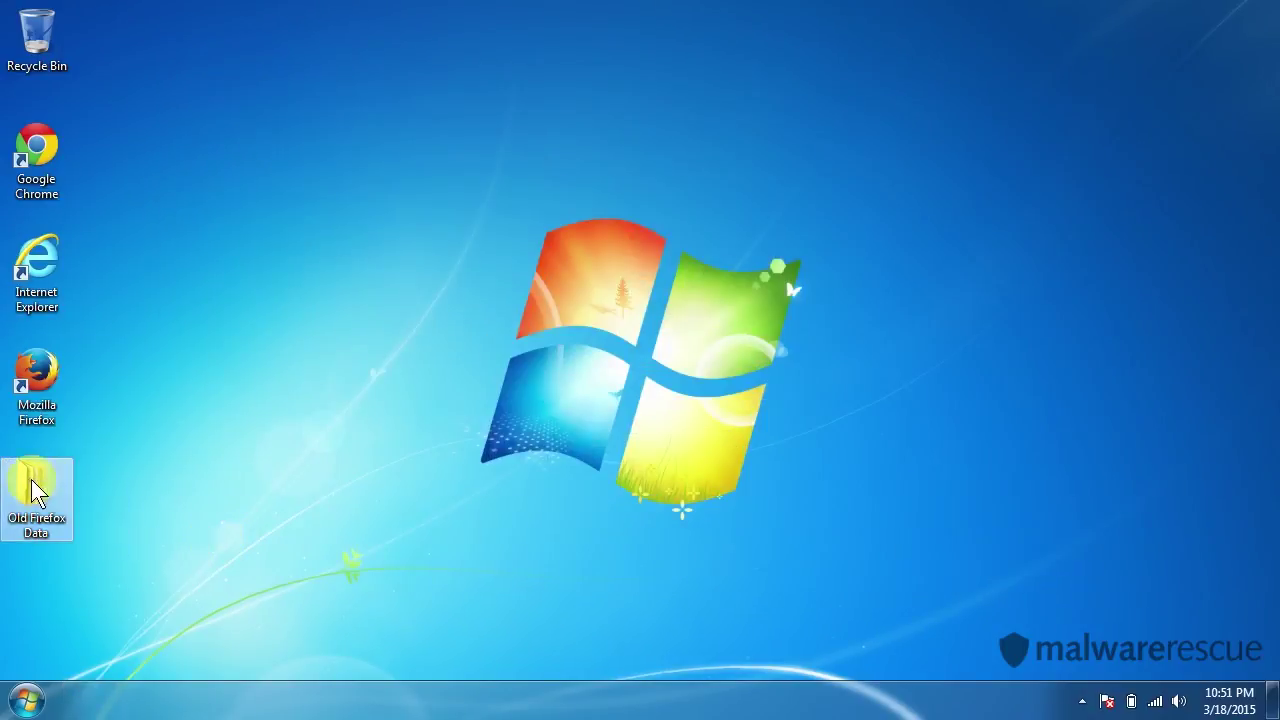
- Delete the Old Firefox Data folder from the desktop and empty the Recycle Bin
{"action": "left_click_drag", "start_coordinate": [34, 490], "coordinate": [50, 38]}
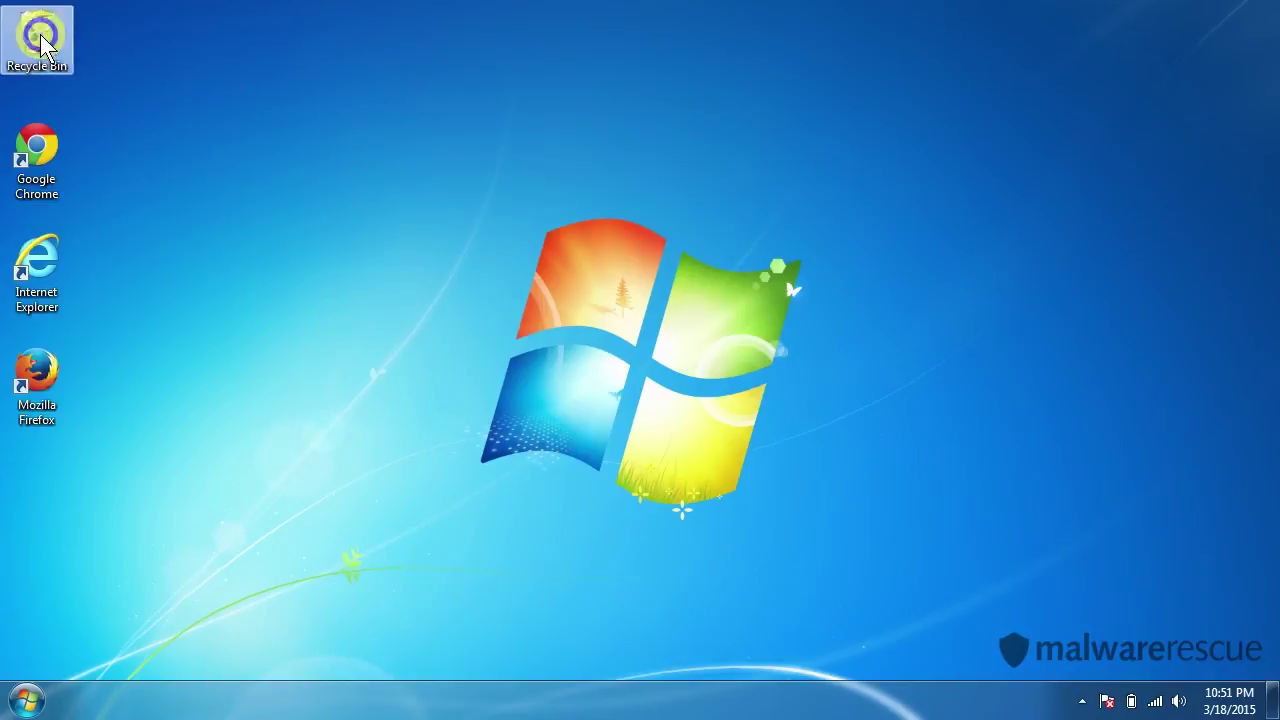
{"action": "right_click", "coordinate": [40, 36]}
{"action": "left_click", "coordinate": [77, 69]}
{"action": "left_click", "coordinate": [705, 418]}
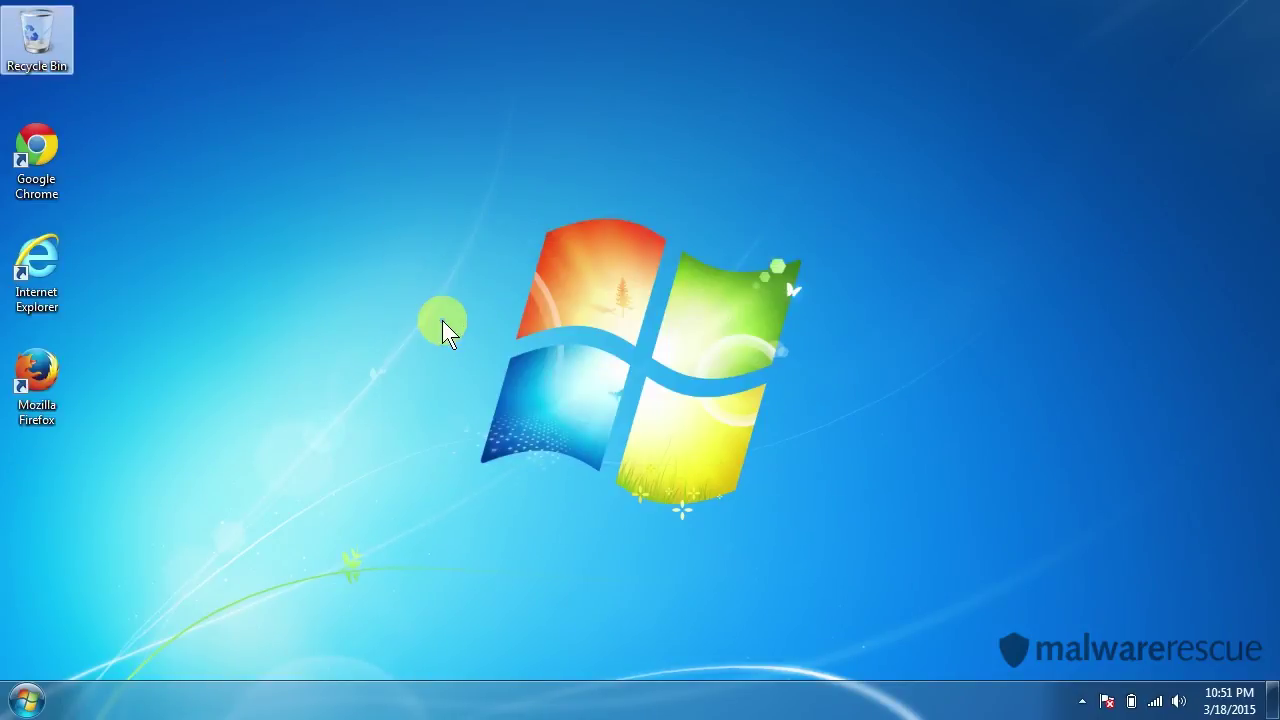